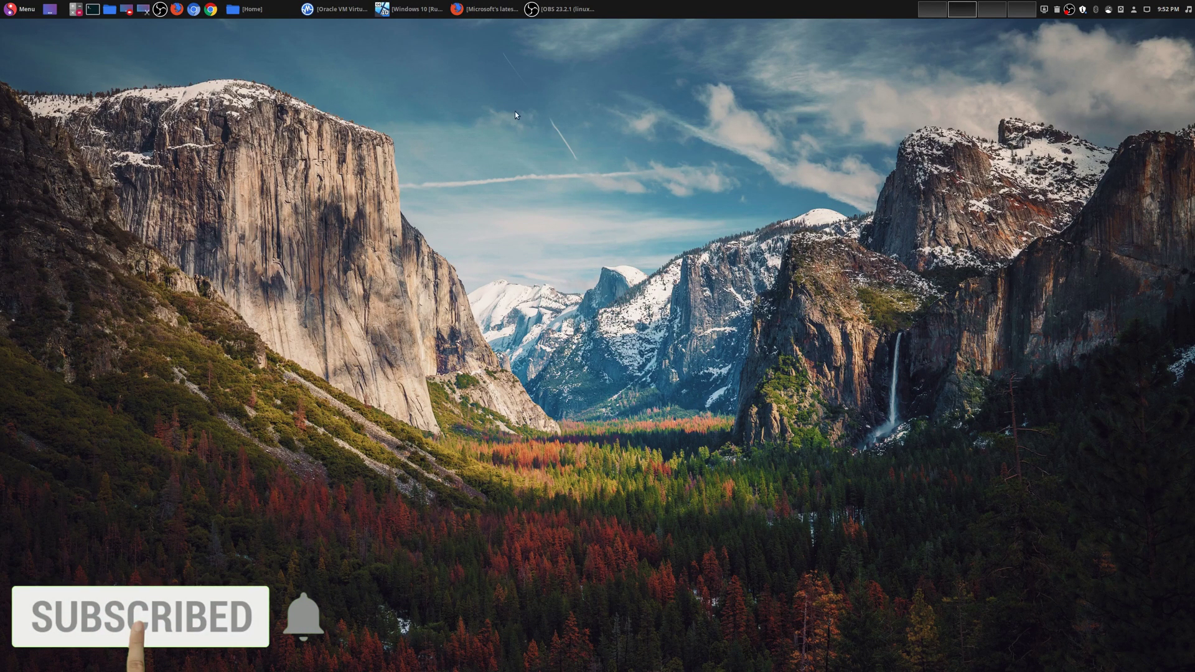
- Bring Firefox forward and read the Forbes and Tom's Hardware update articles, ending on TechSpot
key("alt+Tab")
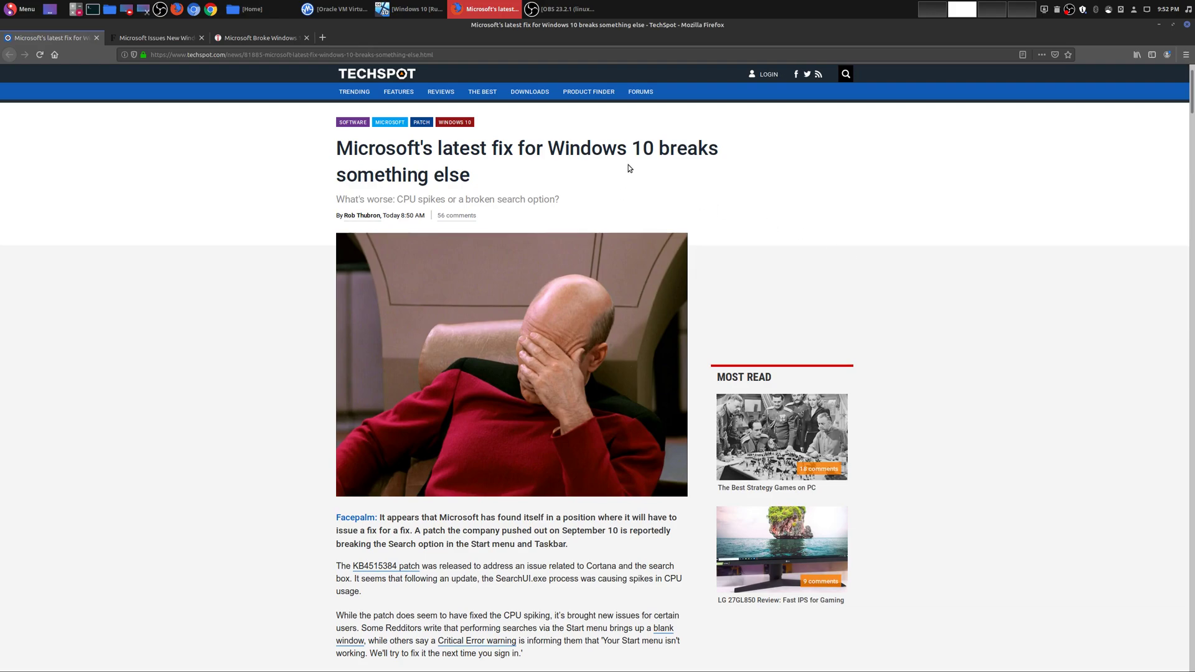
left_click(141, 38)
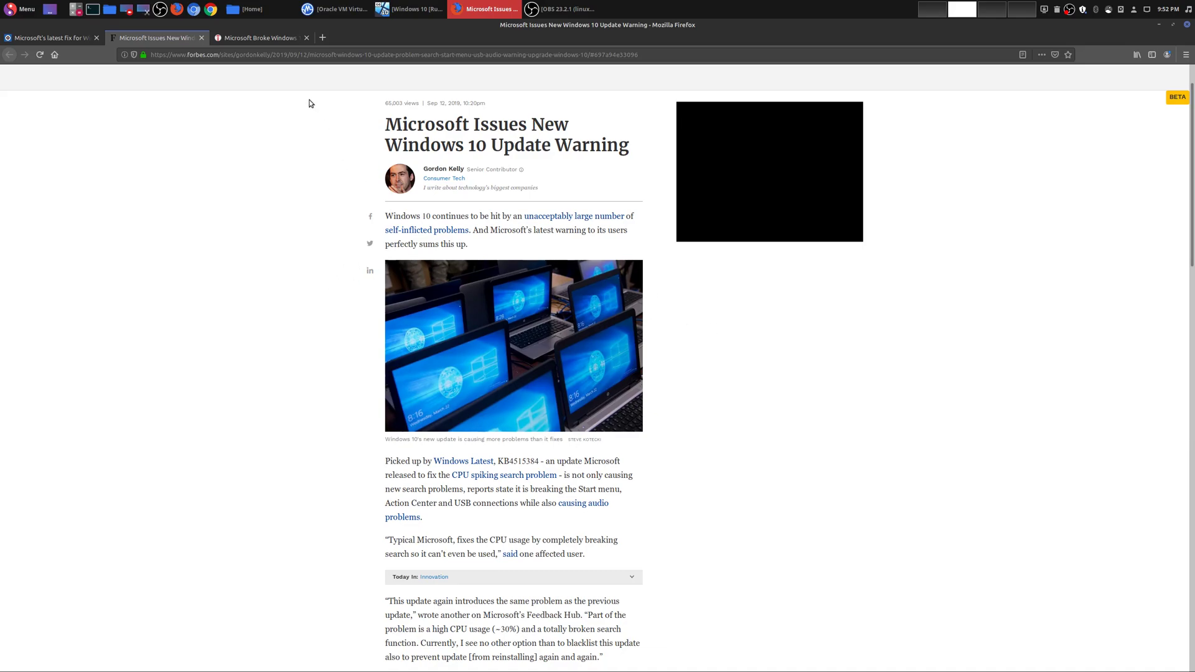
left_click(264, 39)
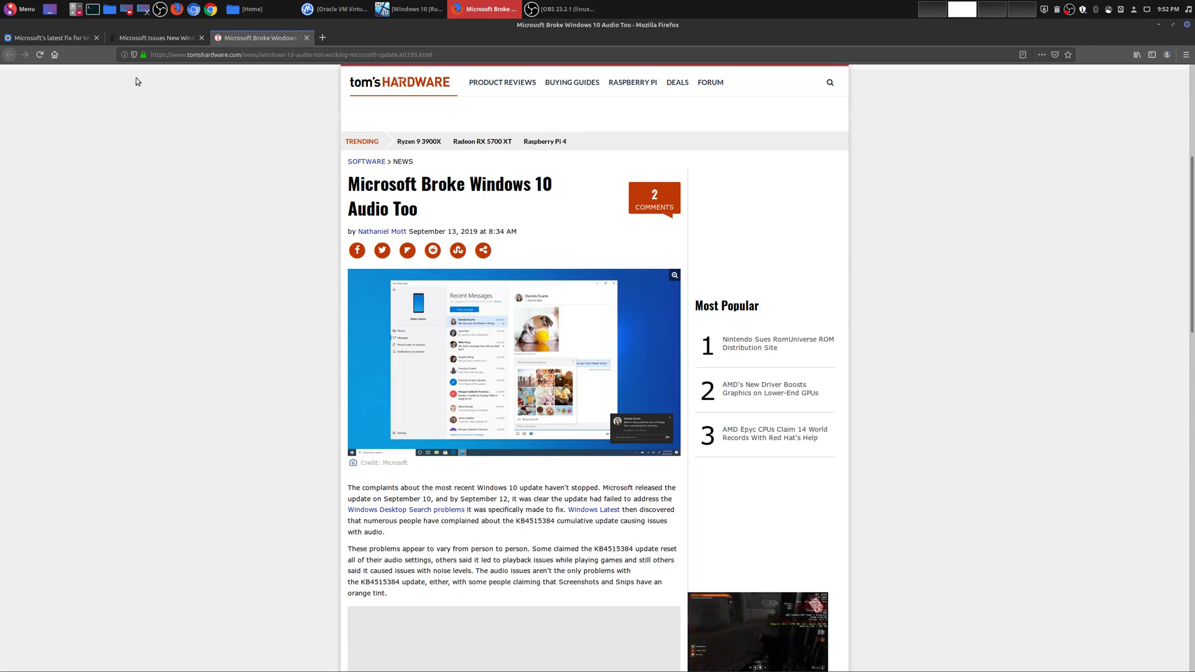
left_click(70, 40)
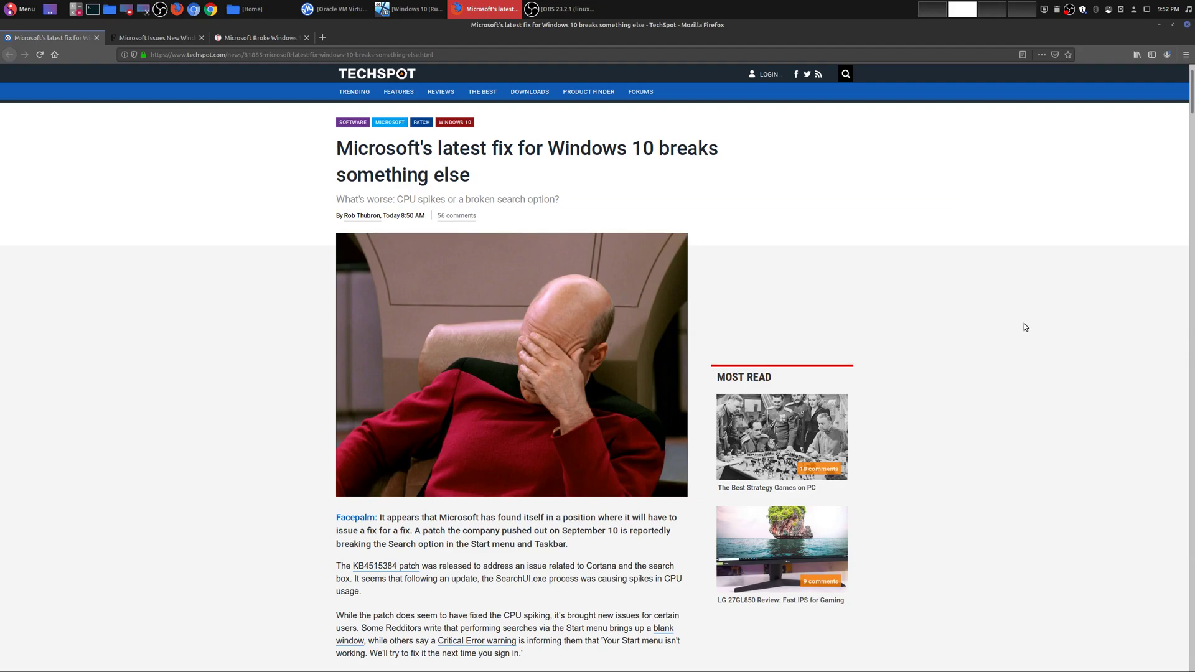
- Minimize Firefox, check the four pending updates in Update Manager, then switch to the Windows 10 VM
left_click(1159, 25)
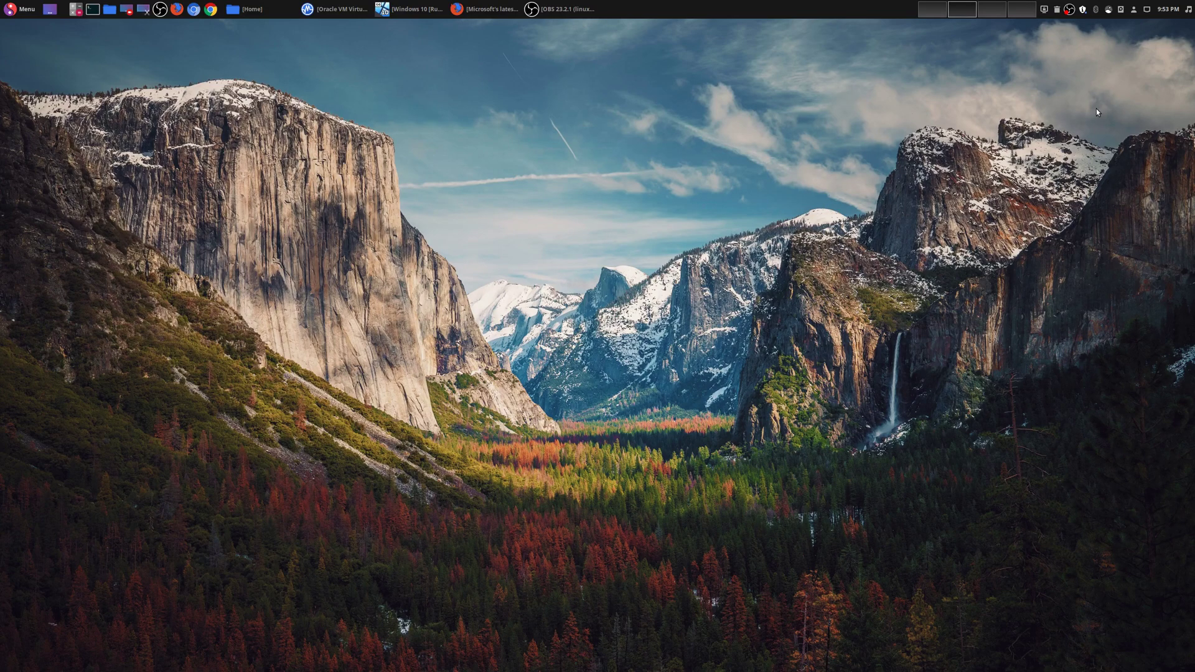
left_click(1084, 11)
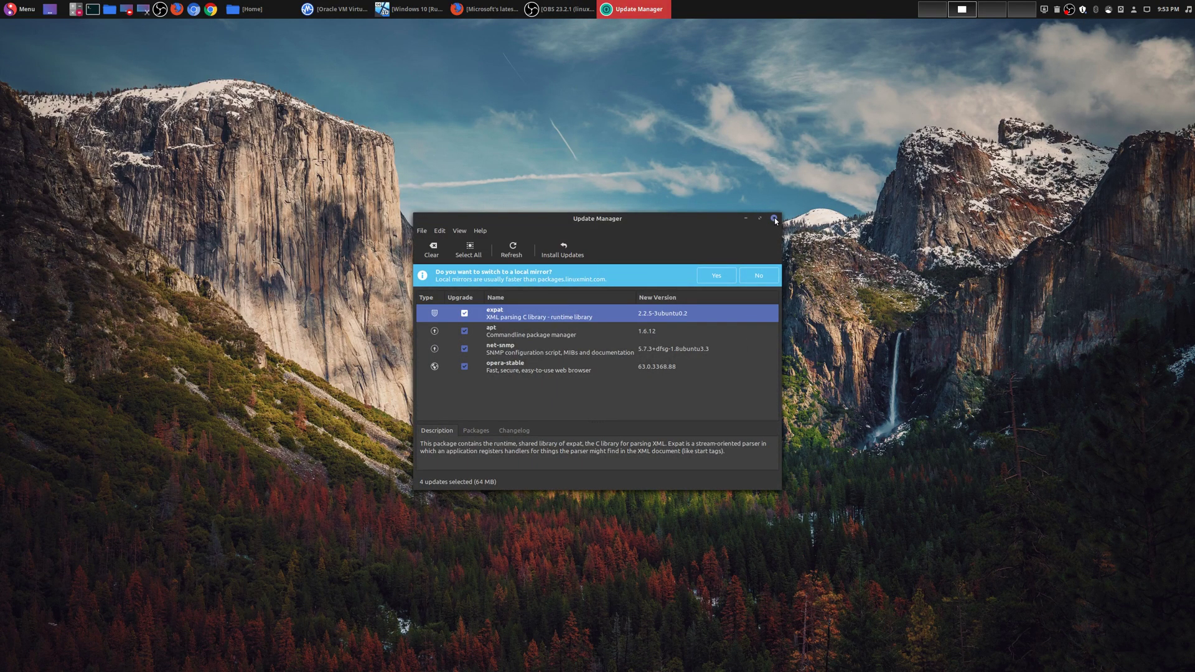
left_click(774, 218)
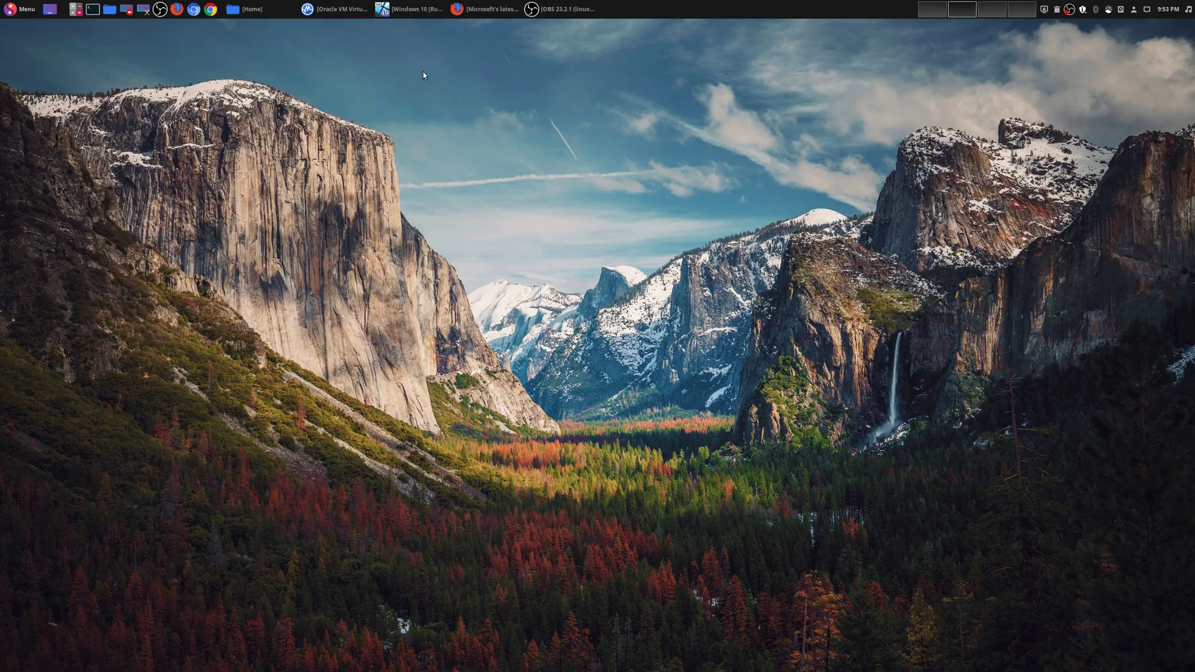
left_click(426, 8)
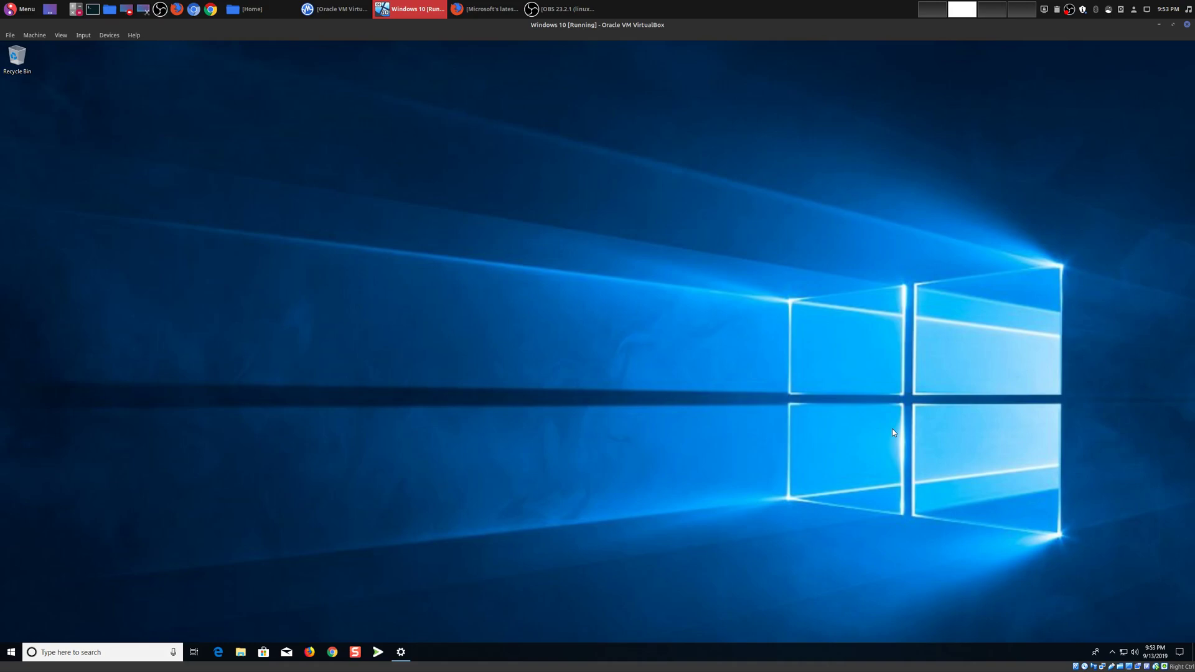
- Open and dismiss the Windows 10 Action Center inside the VirtualBox guest
left_click(1181, 652)
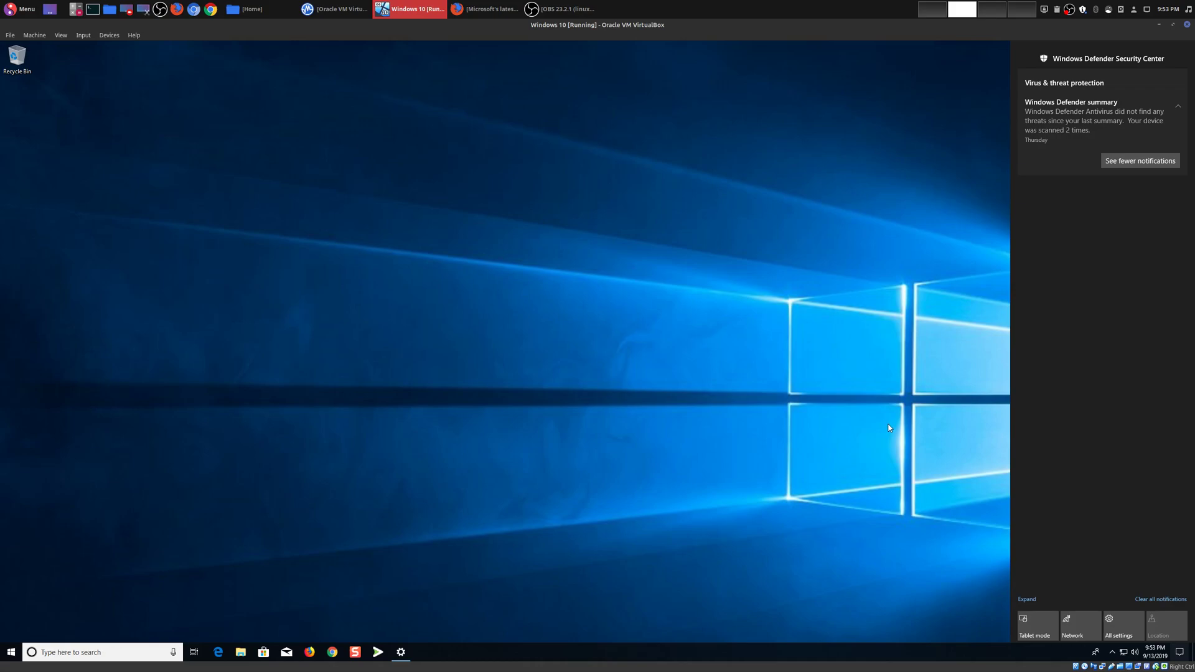
left_click(846, 498)
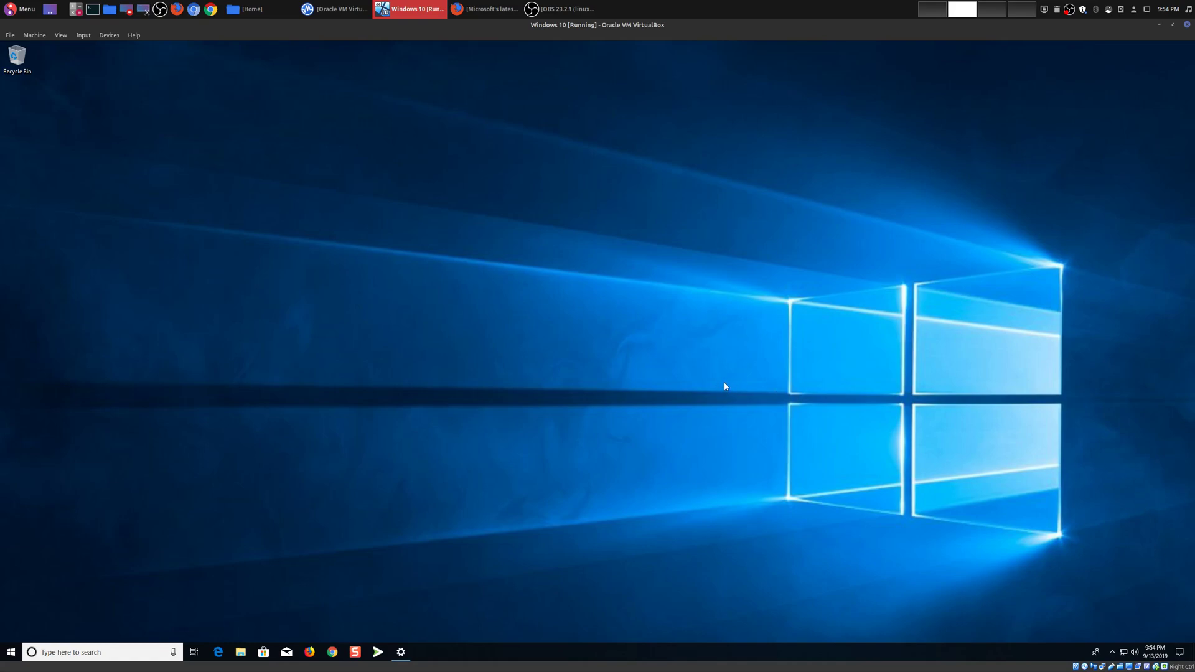
- Open Windows Update settings and view active hours without changing them
left_click(404, 653)
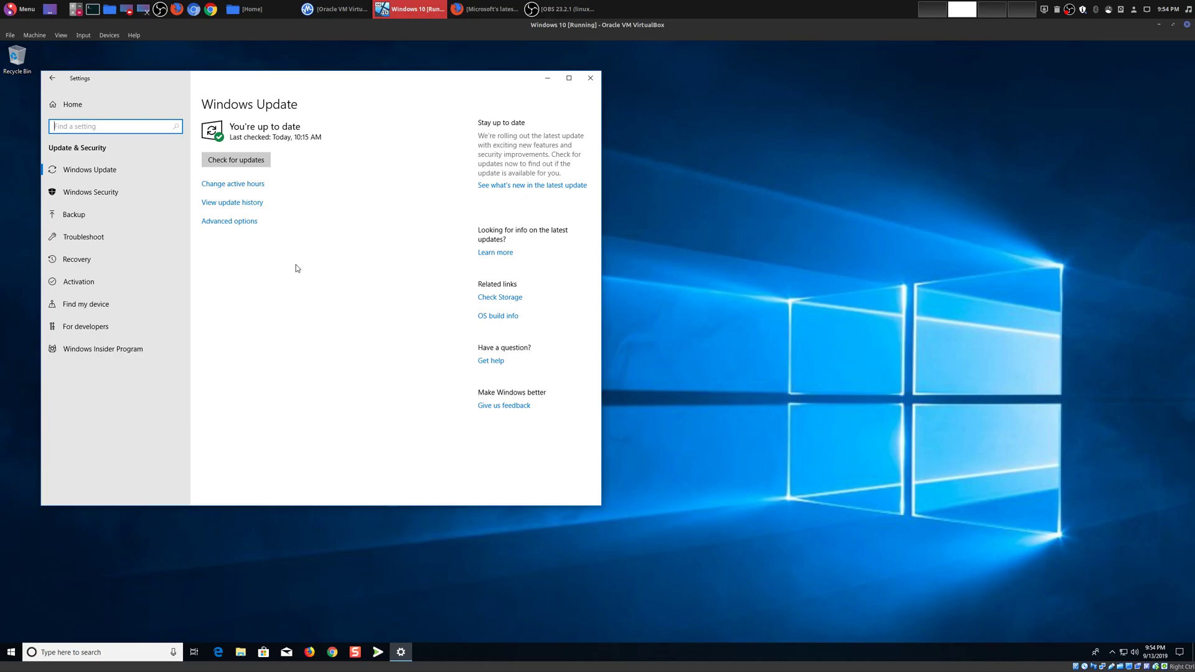
left_click(246, 181)
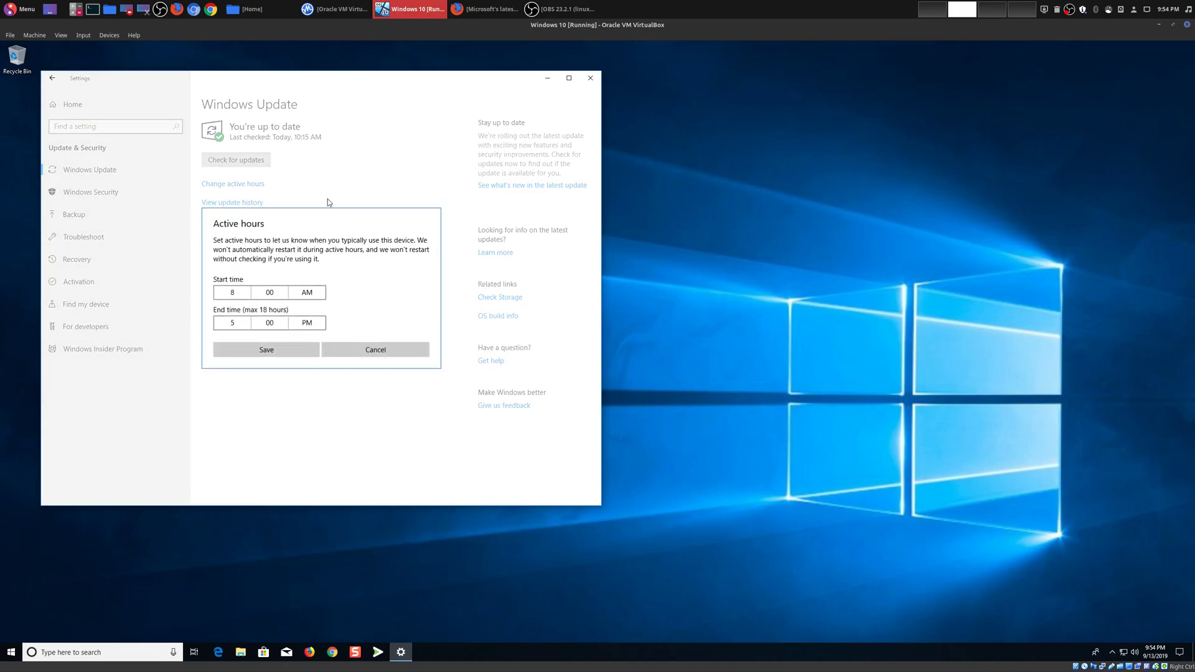
left_click(374, 350)
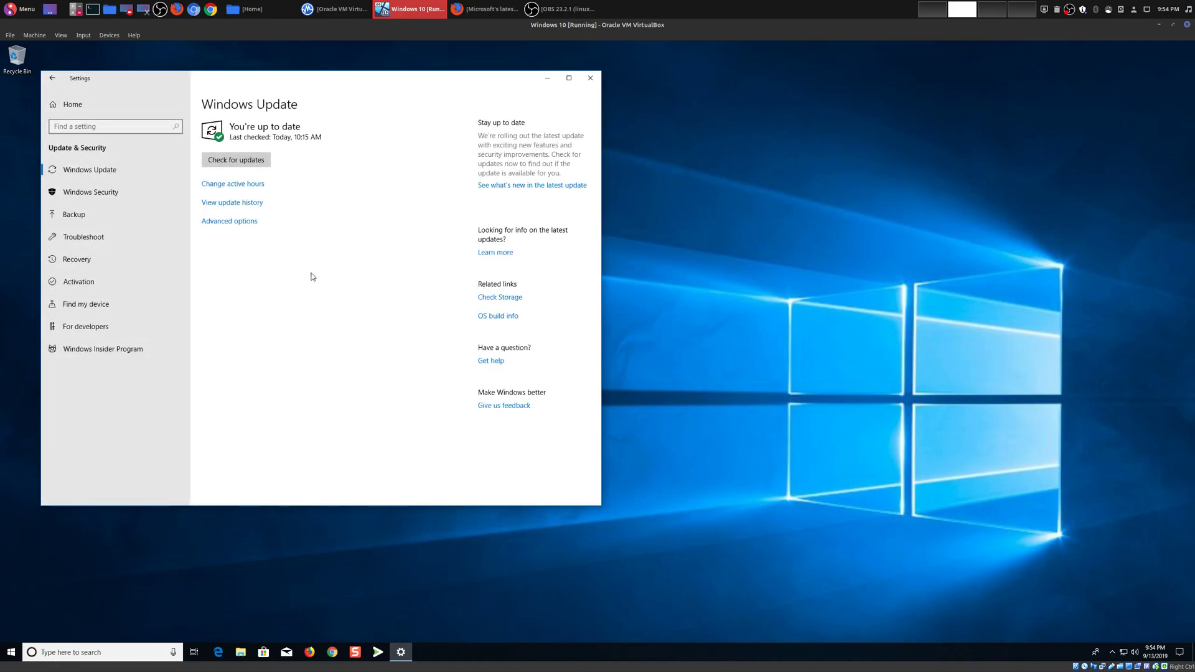
- Open Windows Update Advanced options and scroll through the toggles and deferral settings
left_click(237, 222)
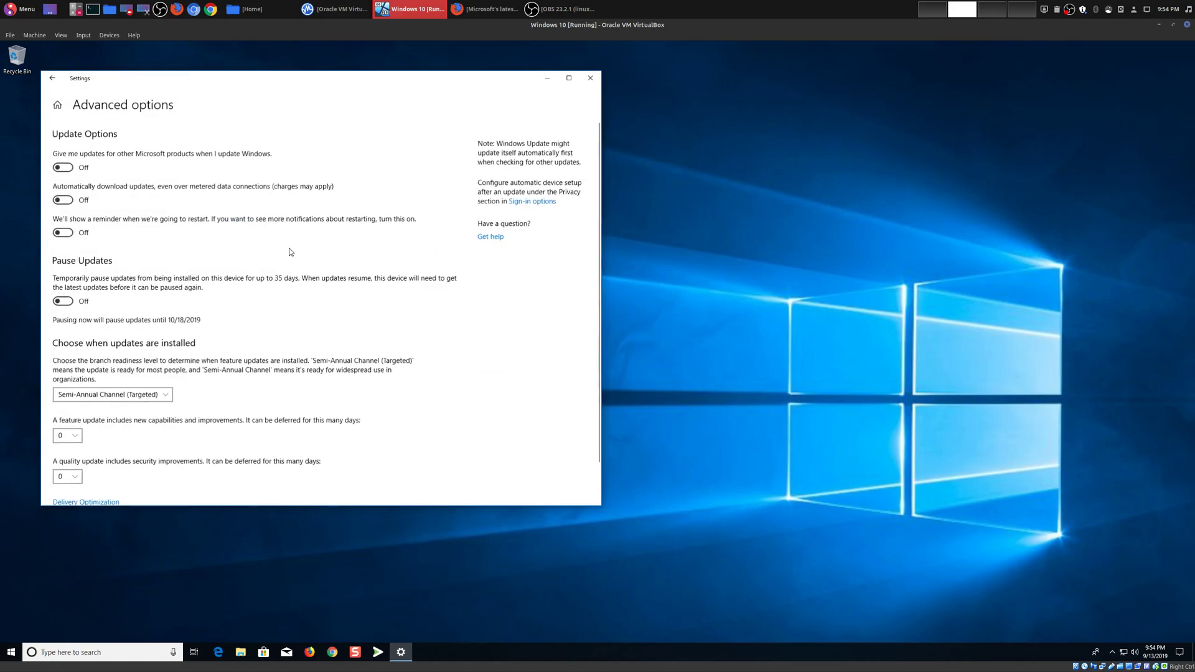
scroll(247, 256, "down", 1)
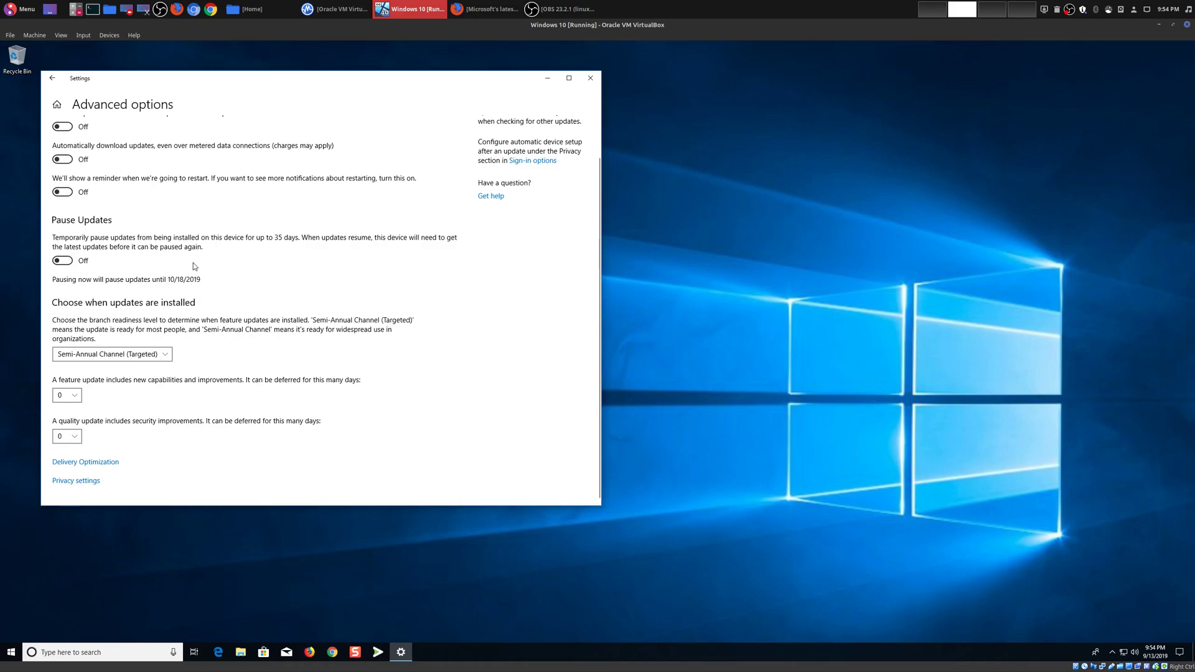
scroll(349, 265, "up", 1)
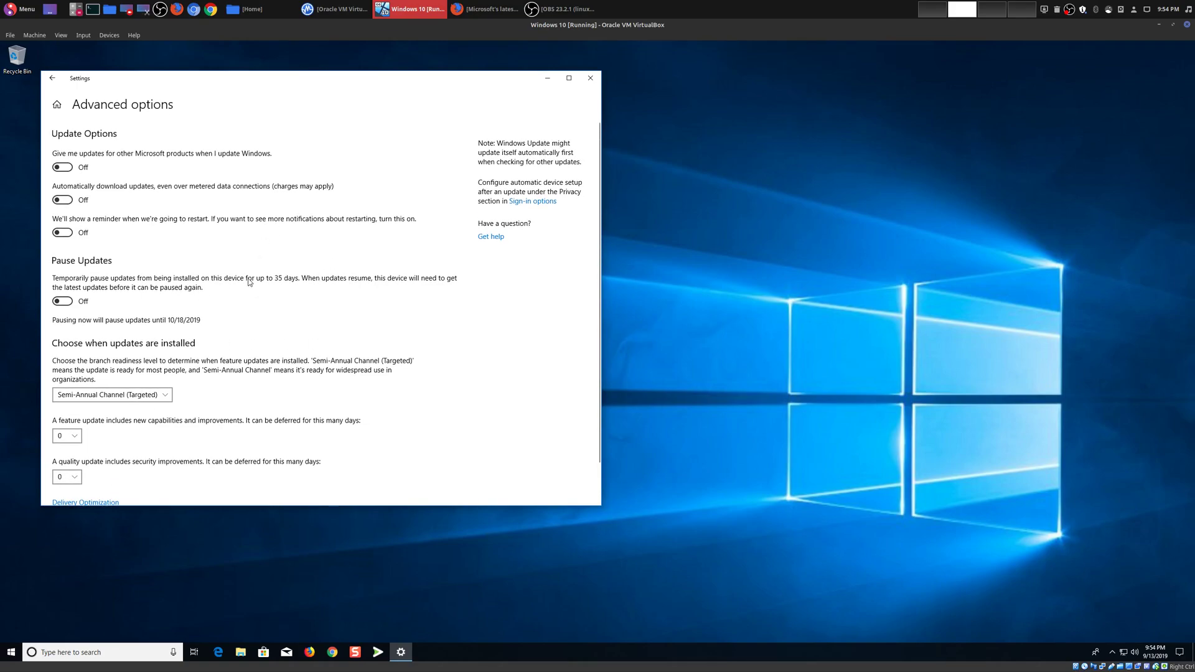
scroll(251, 274, "down", 1)
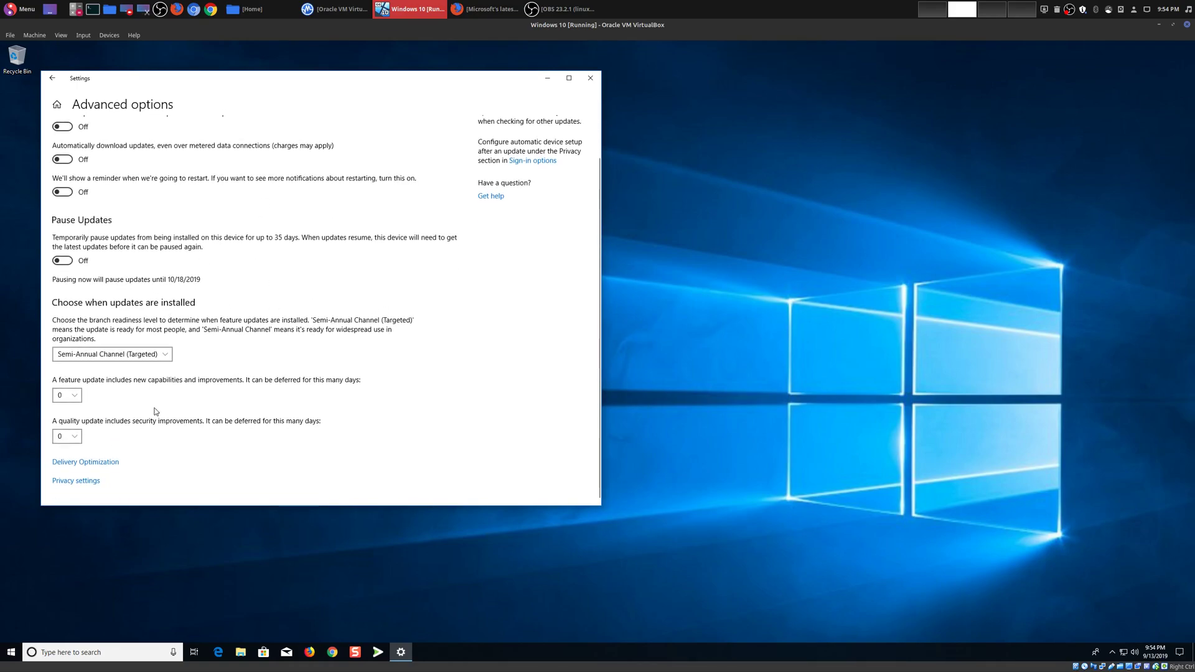
scroll(157, 225, "up", 1)
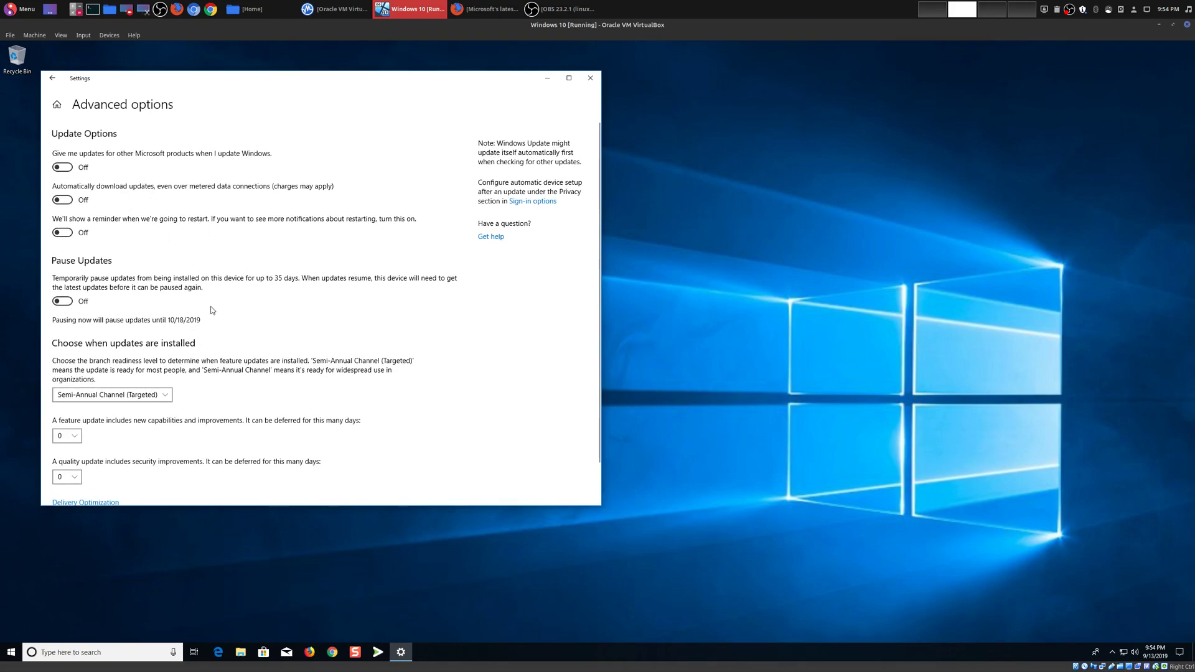
scroll(195, 273, "down", 1)
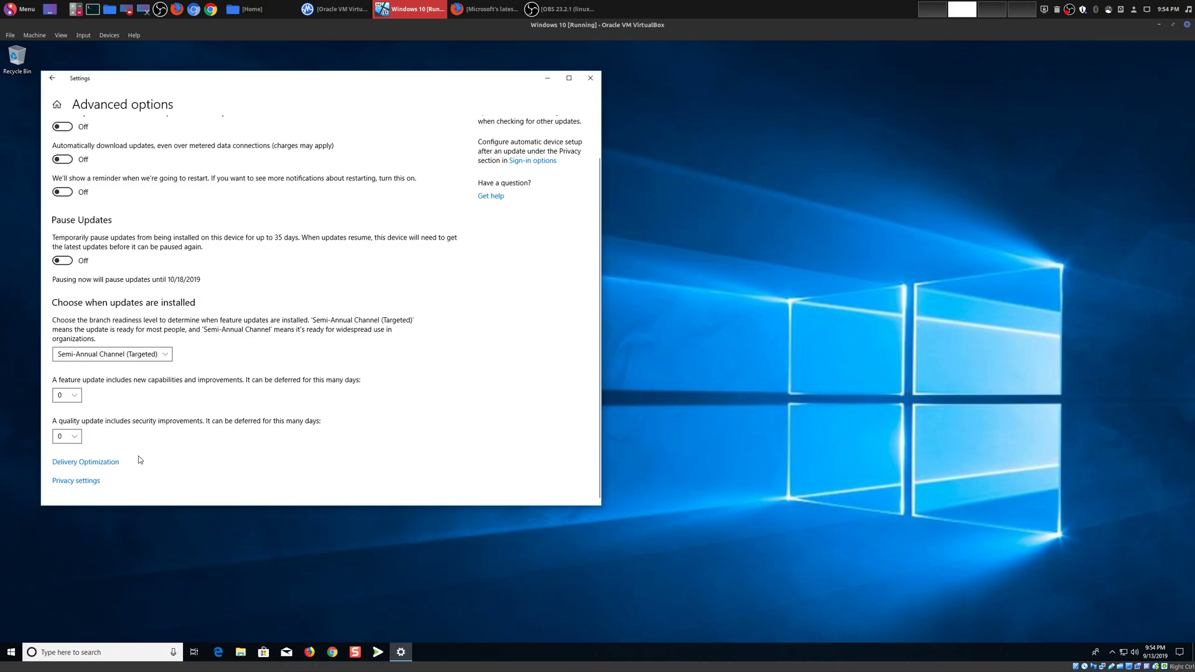
- View Delivery Optimization, then return to the Advanced options page
left_click(99, 463)
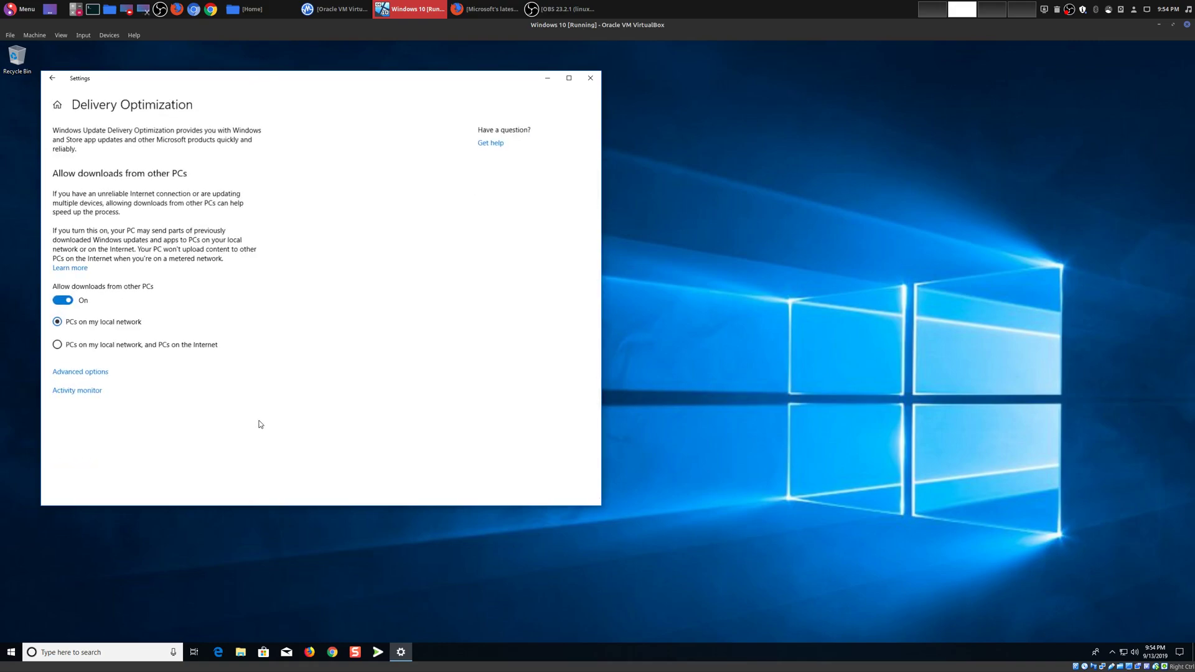
left_click(52, 78)
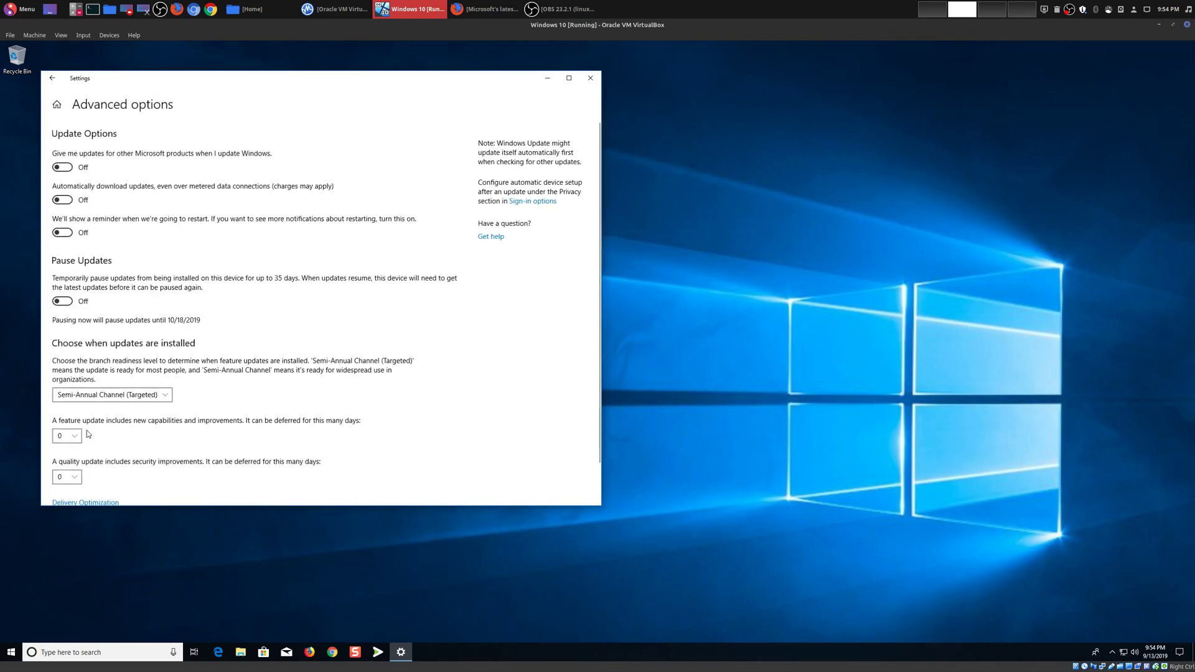
scroll(102, 472, "down", 2)
- Look over Privacy settings, go back to Windows Update, then minimize and restore Settings
left_click(87, 482)
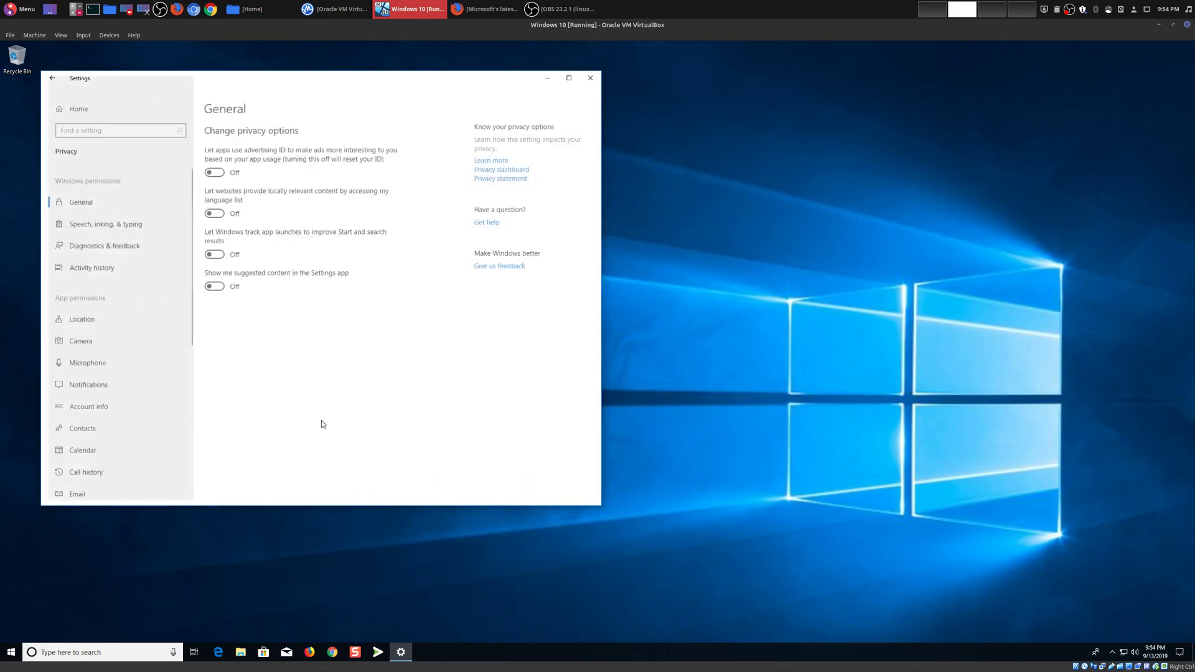
left_click(52, 78)
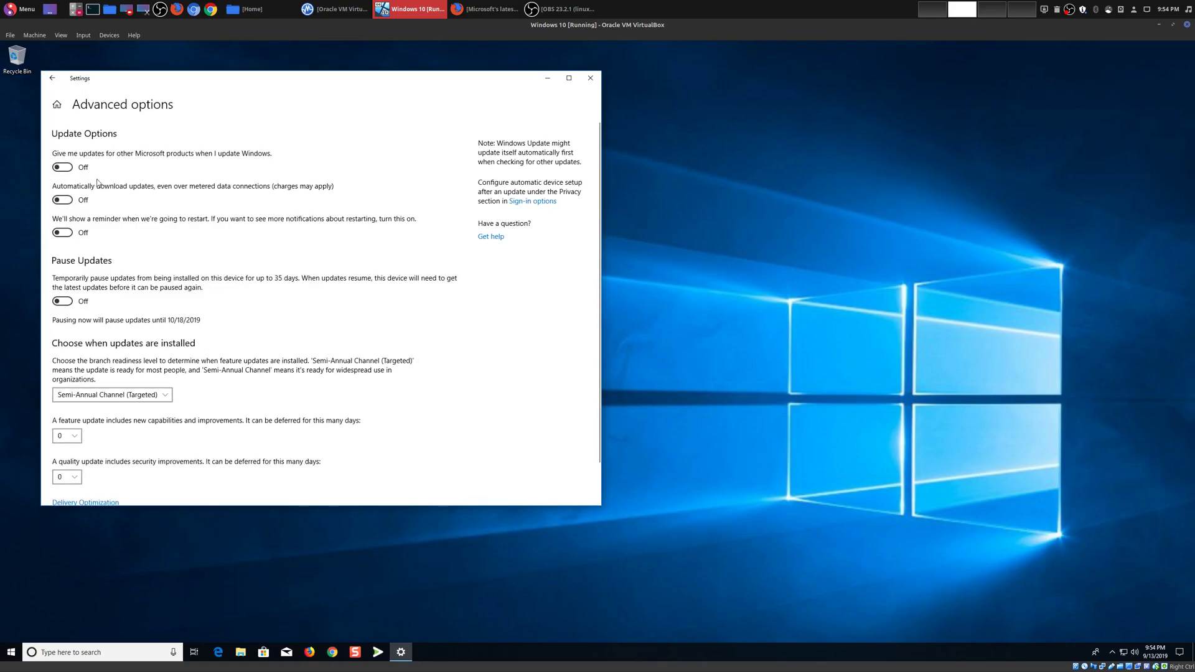
left_click(52, 79)
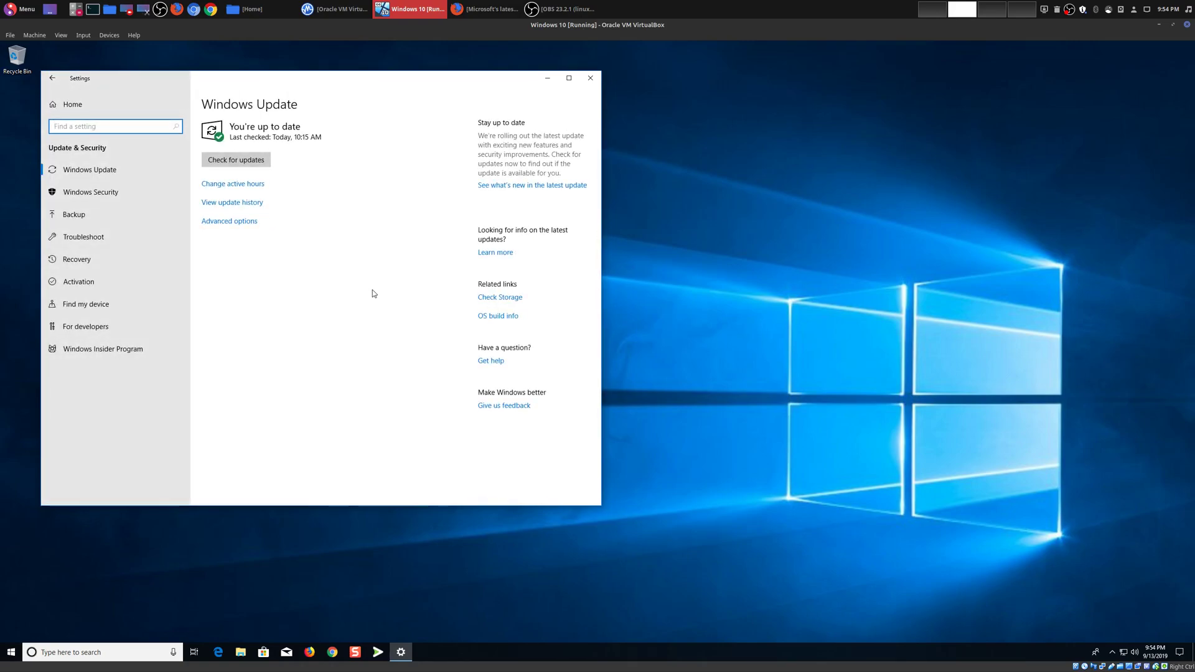
left_click(548, 77)
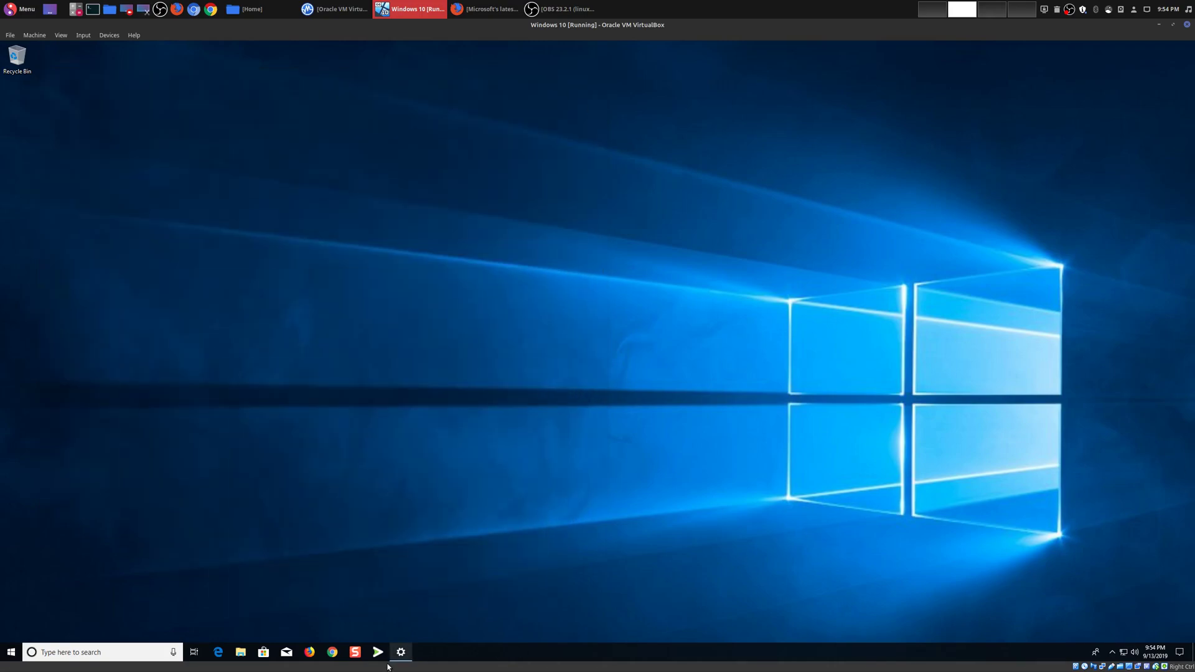
left_click(399, 651)
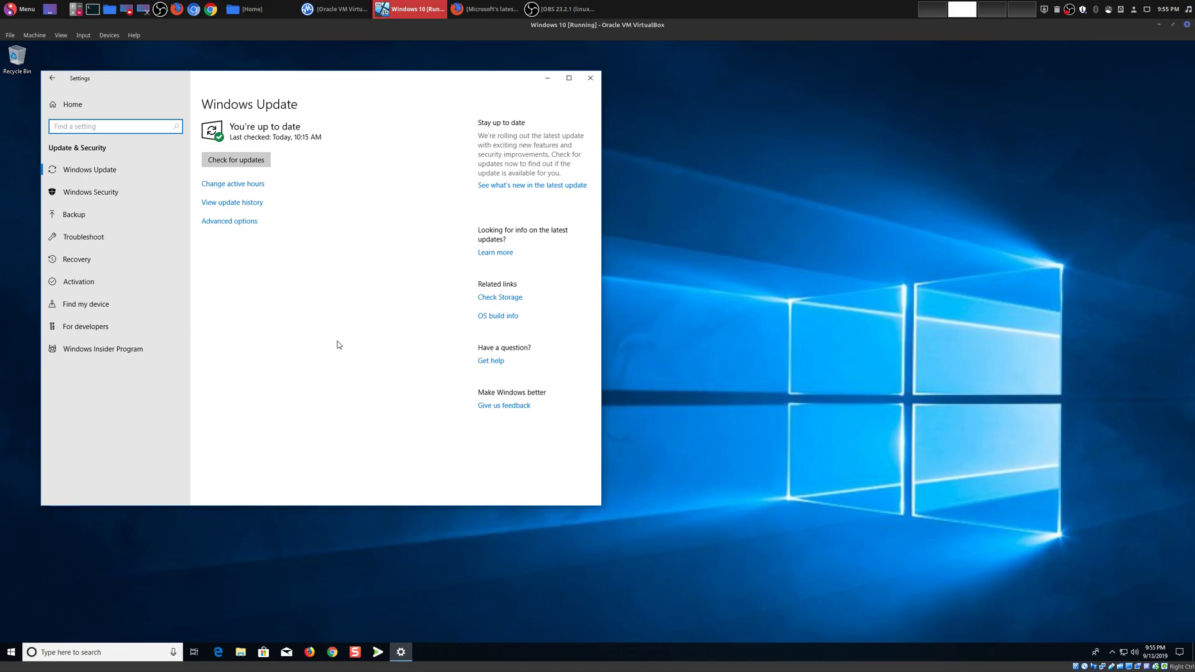
left_click(249, 203)
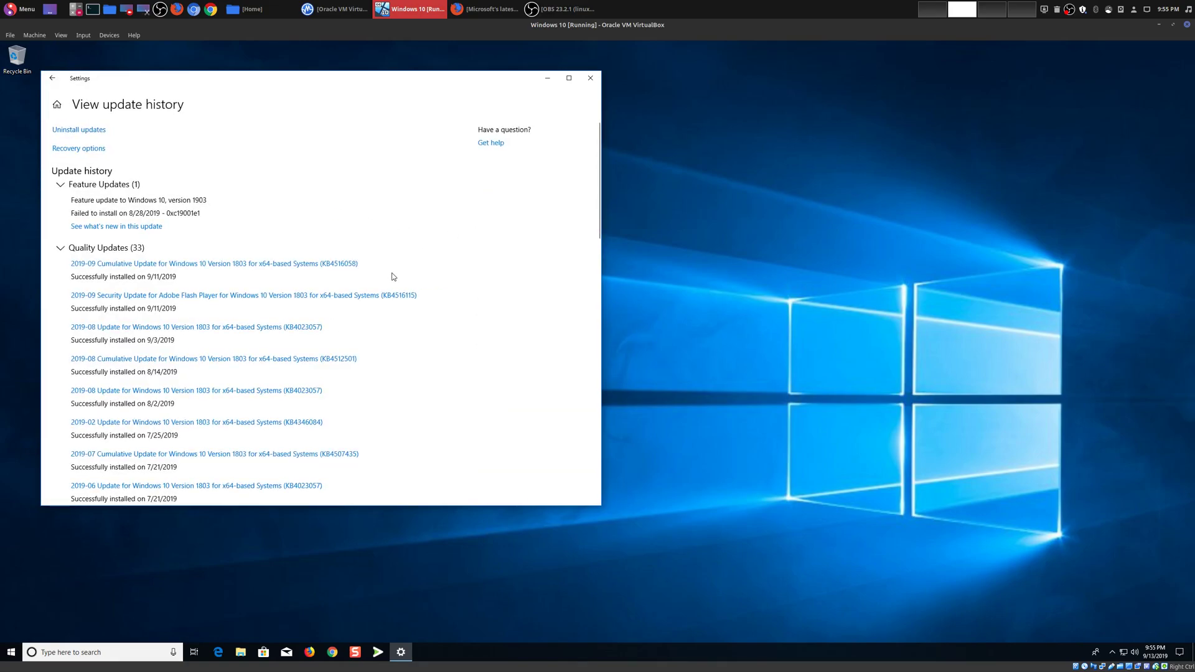
scroll(393, 276, "down", 1)
scroll(393, 276, "down", 7)
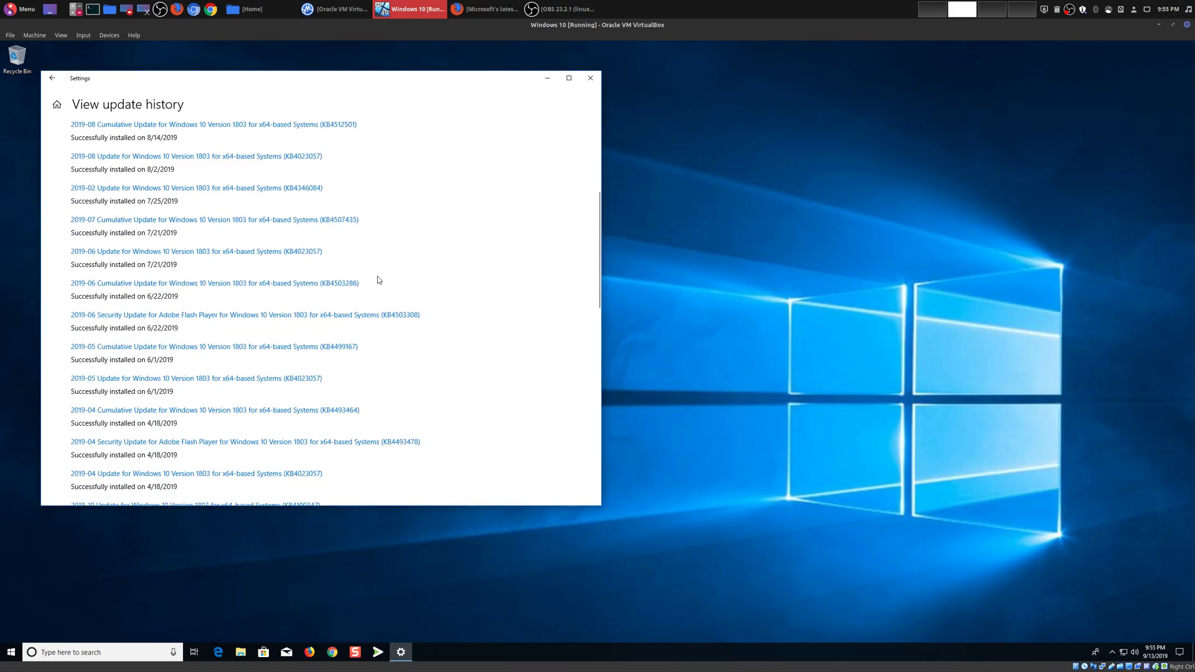
scroll(380, 283, "down", 8)
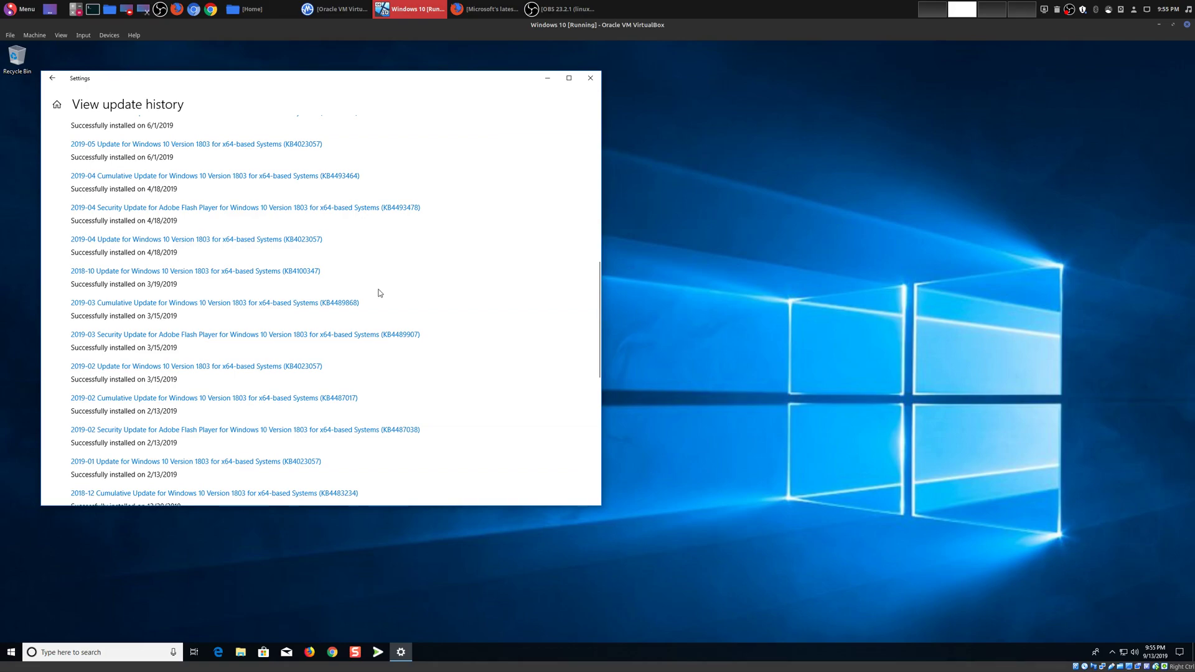
scroll(392, 276, "down", 10)
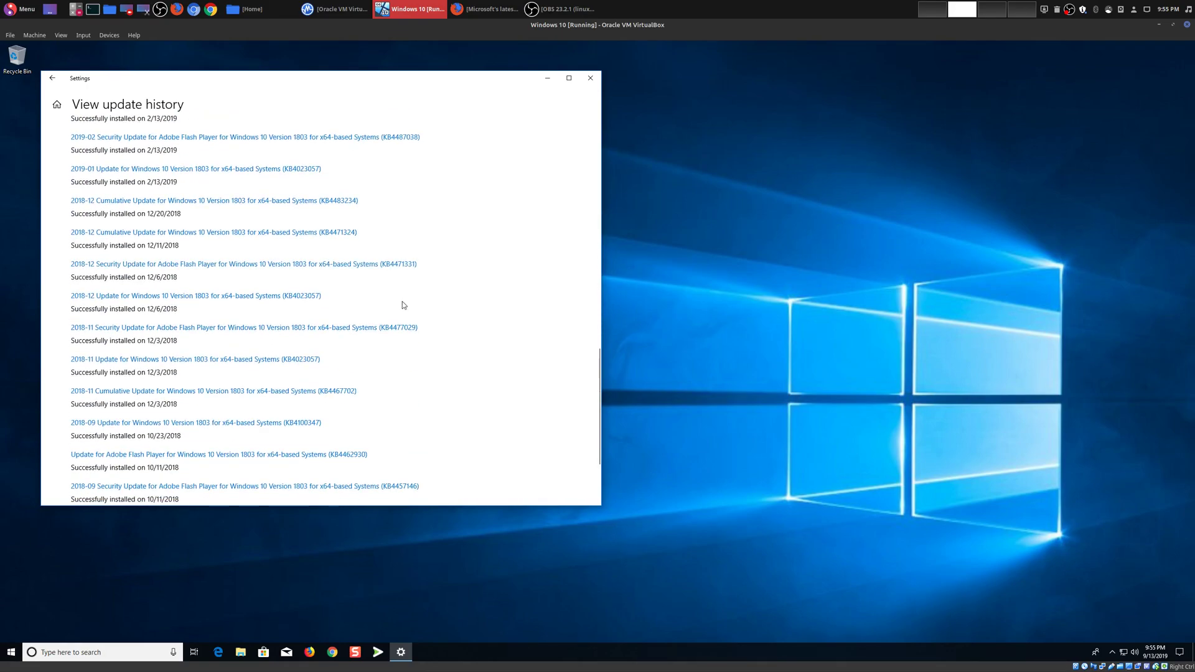
scroll(417, 293, "up", 8)
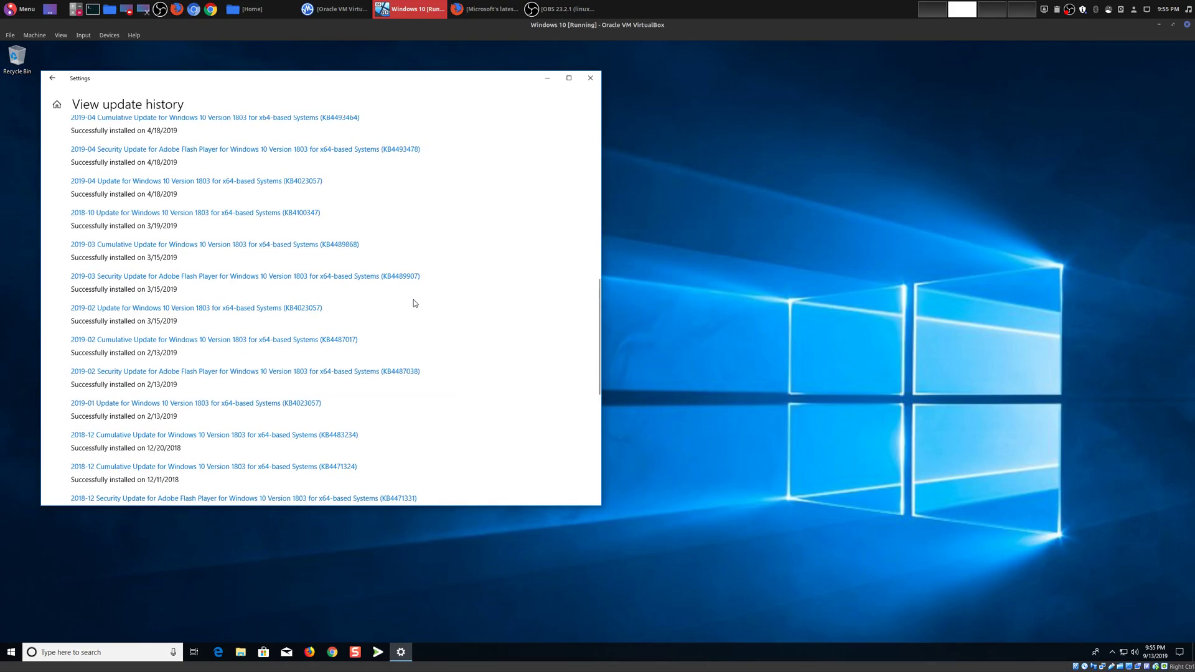
scroll(414, 308, "up", 4)
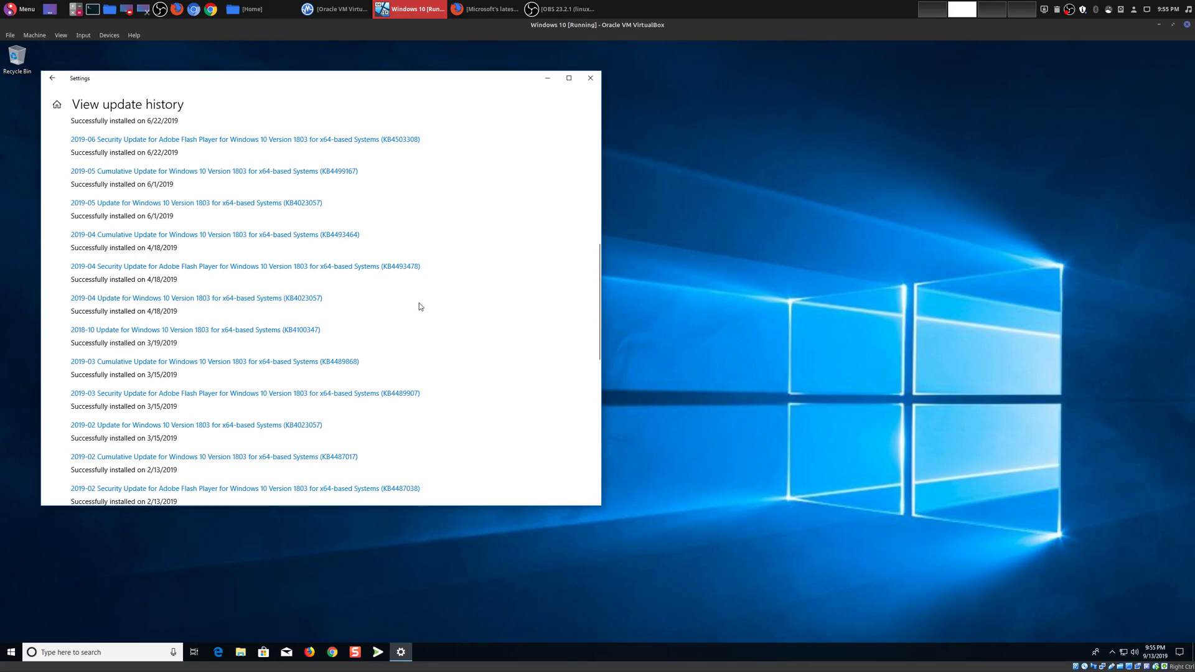
scroll(416, 316, "up", 6)
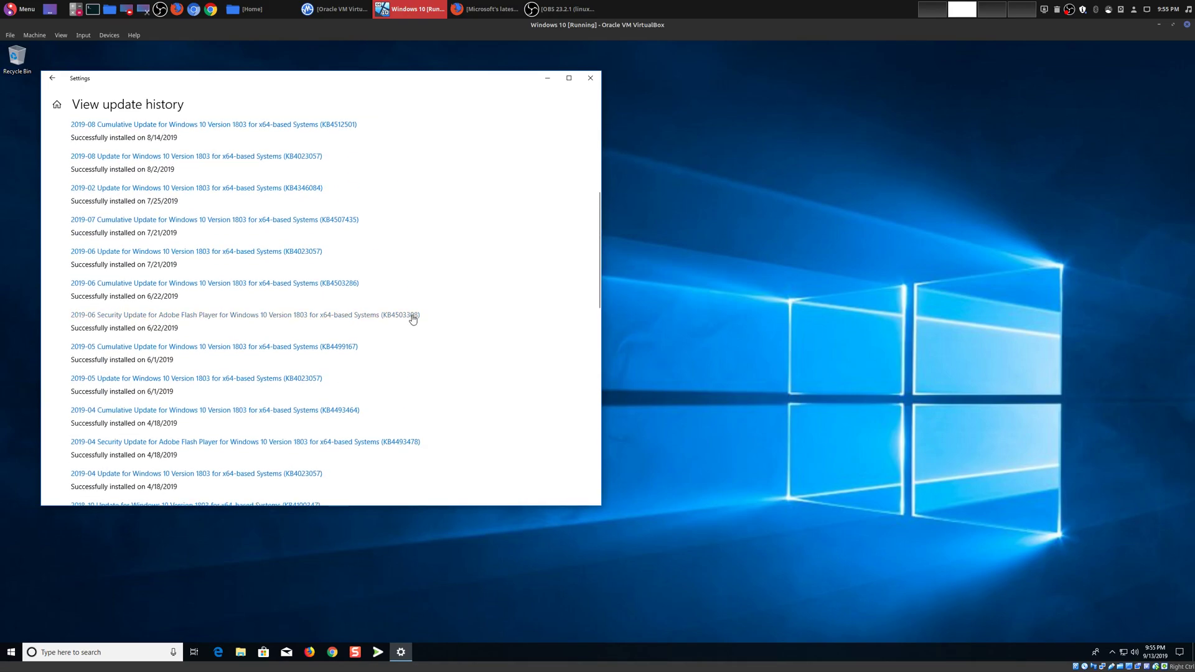
scroll(413, 318, "up", 8)
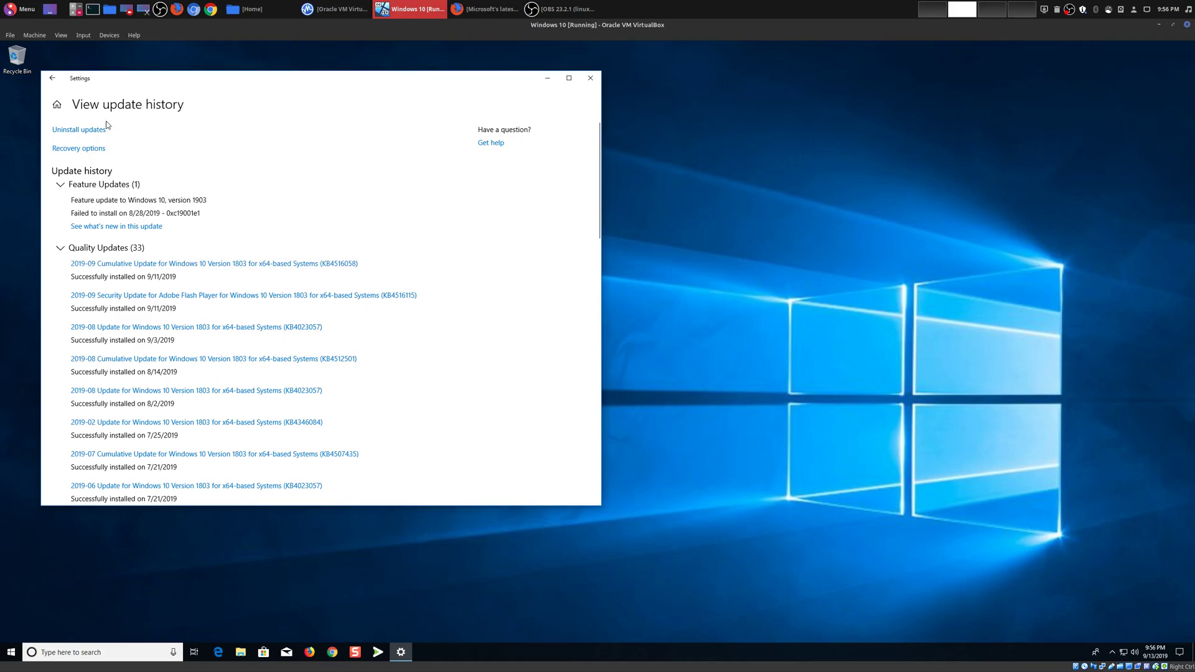
- Minimize the Settings update history window and restore it from the Windows taskbar
left_click(547, 81)
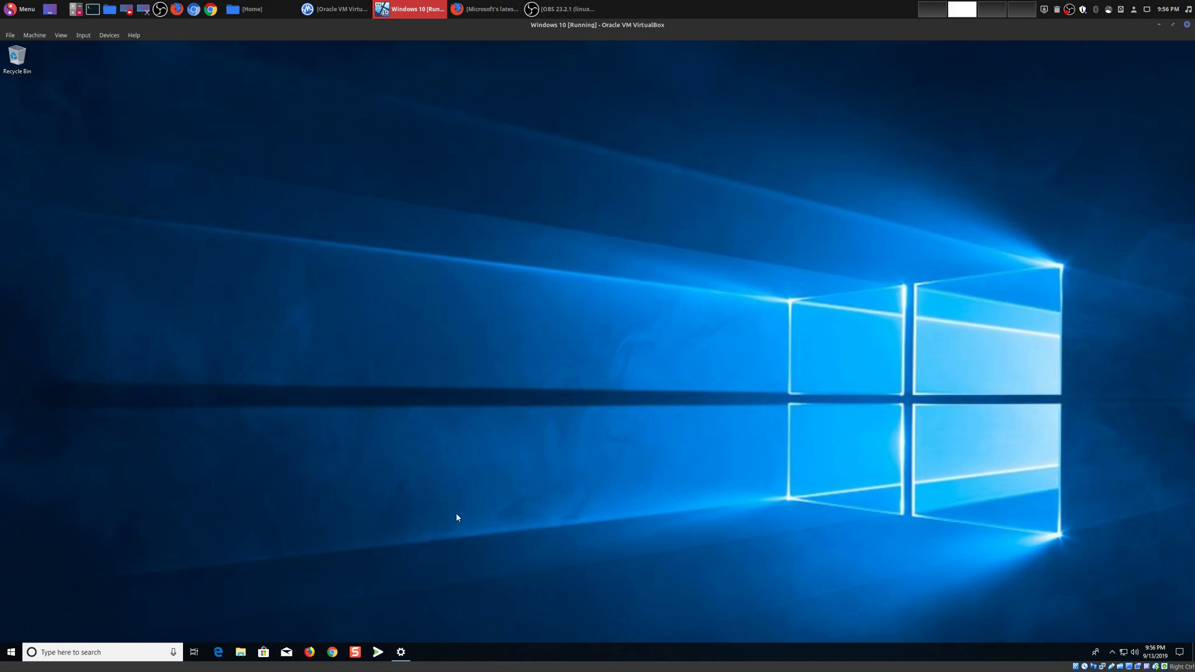
left_click(401, 652)
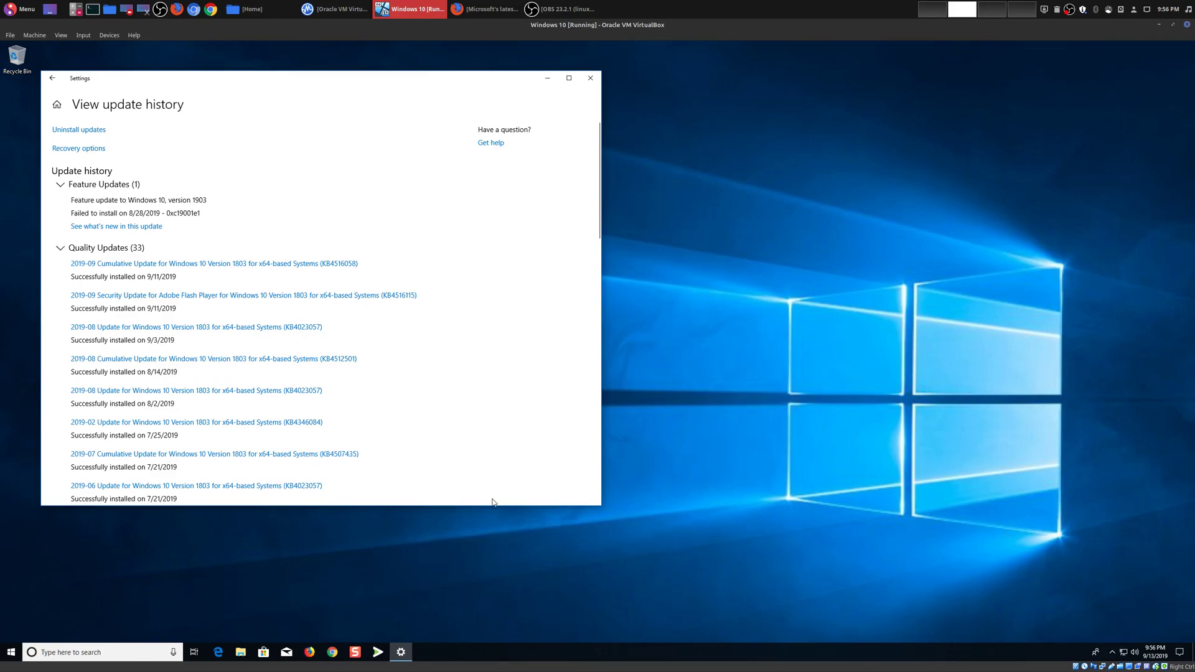
- Glance at the TechSpot article, switch back to the VM, and return to Windows Update
left_click(471, 4)
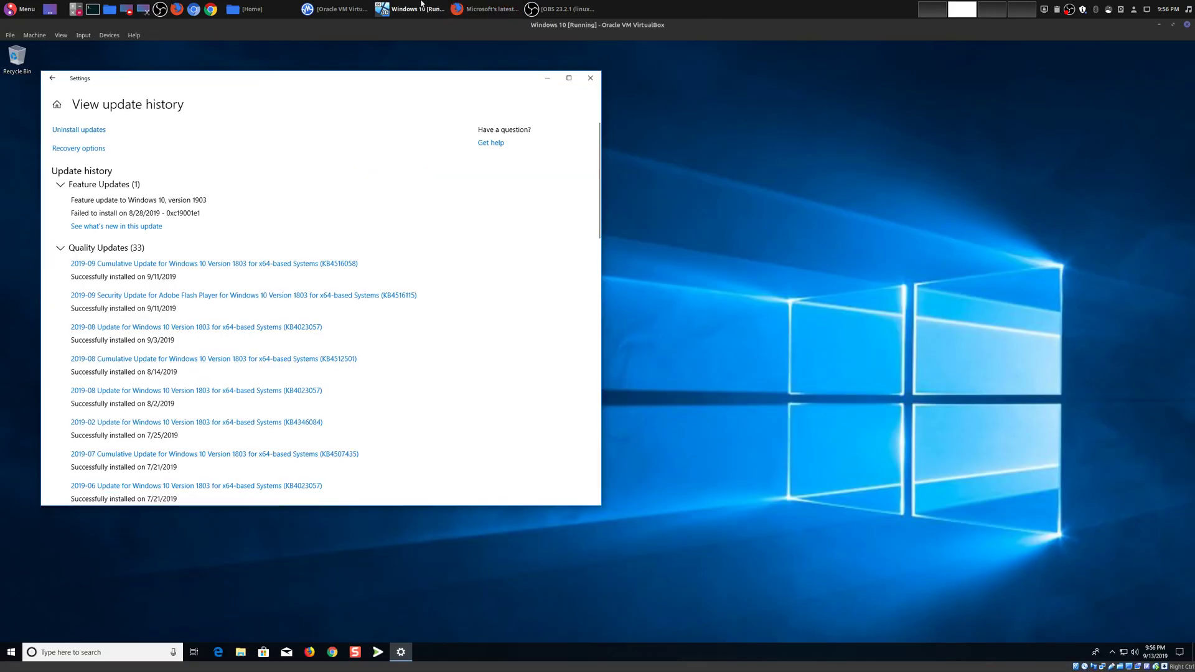
left_click(411, 9)
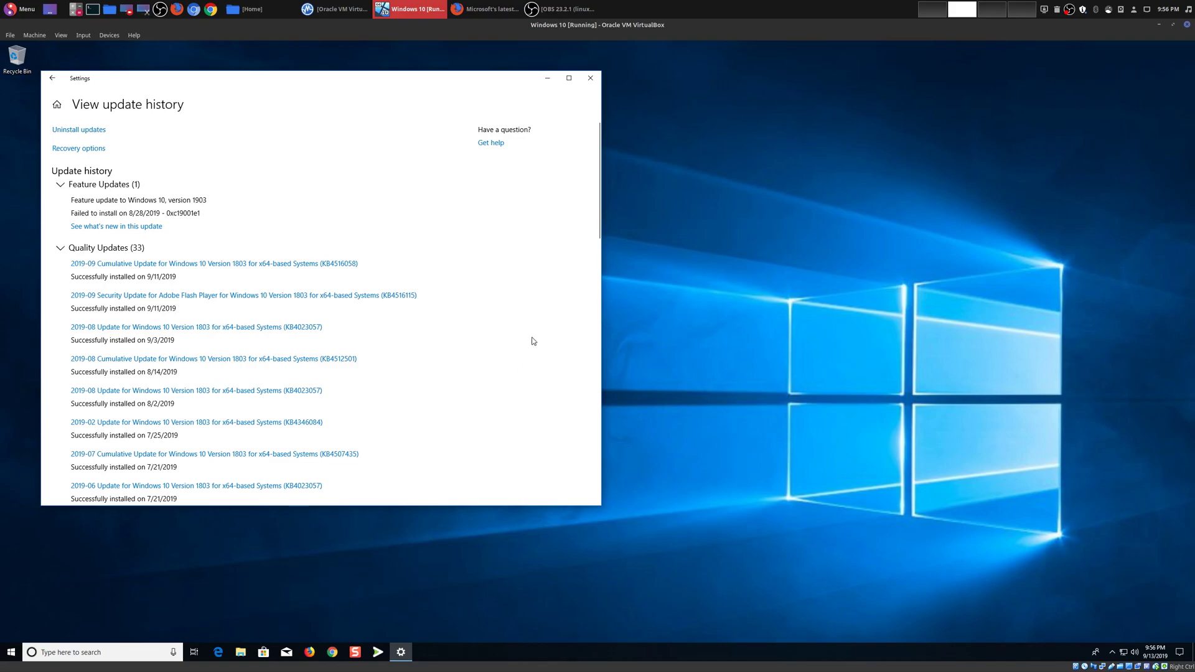
left_click(52, 79)
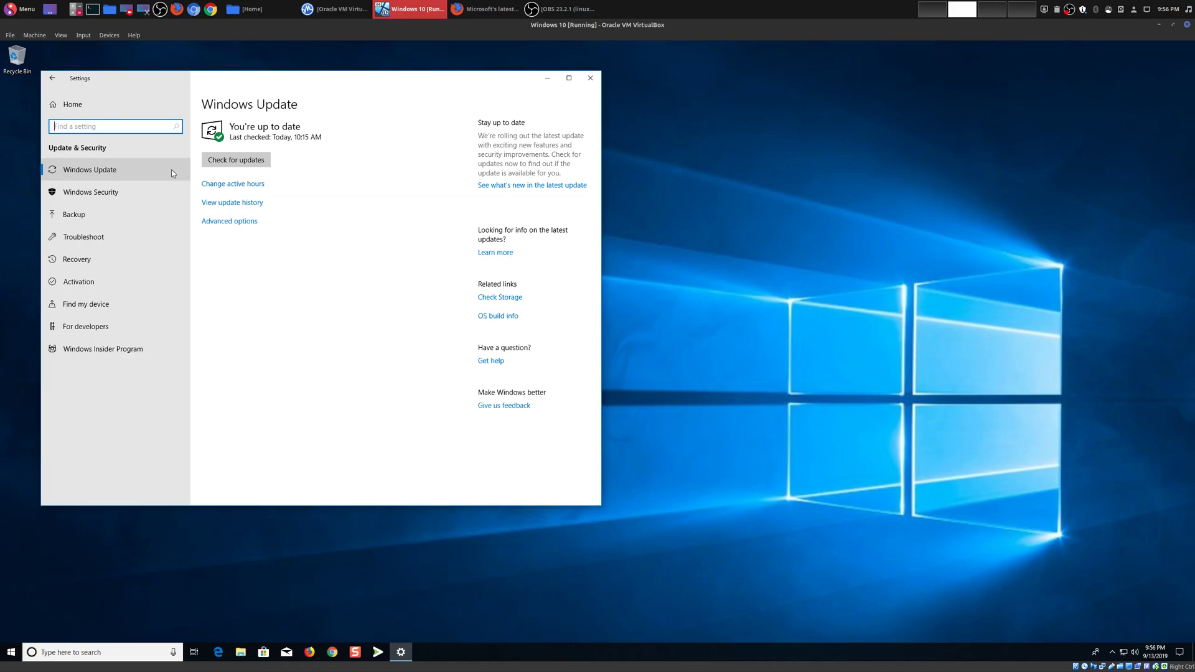
- Check active hours and Delivery Optimization unchanged, ending on Advanced options with pausing Off
left_click(251, 186)
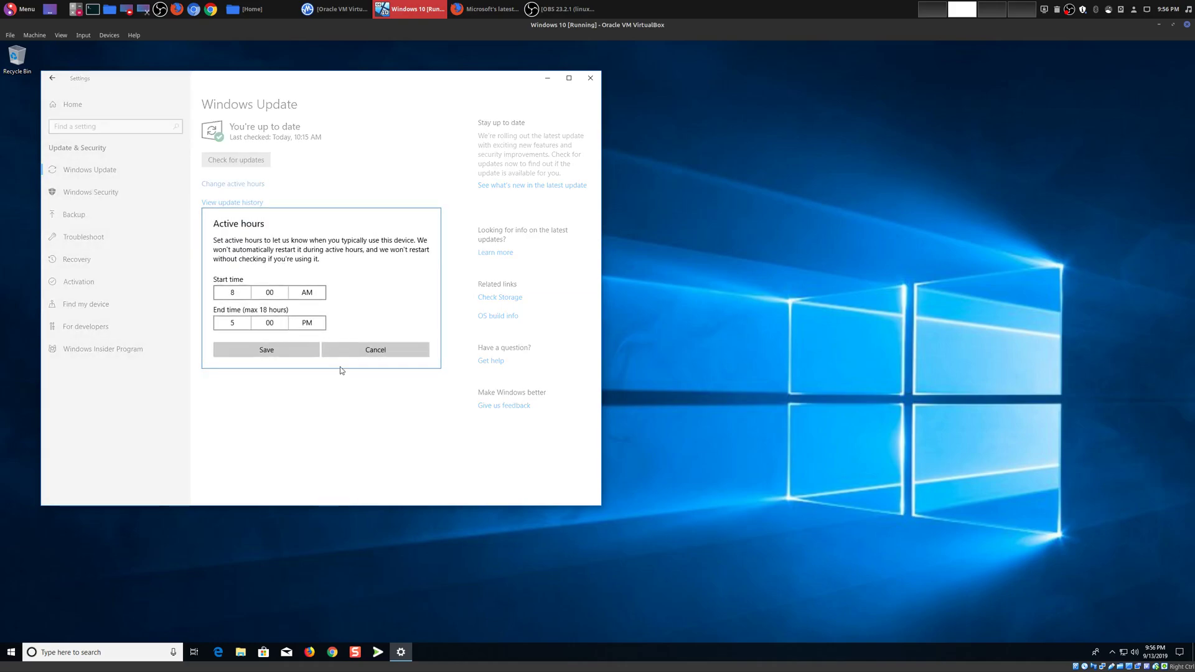
left_click(354, 349)
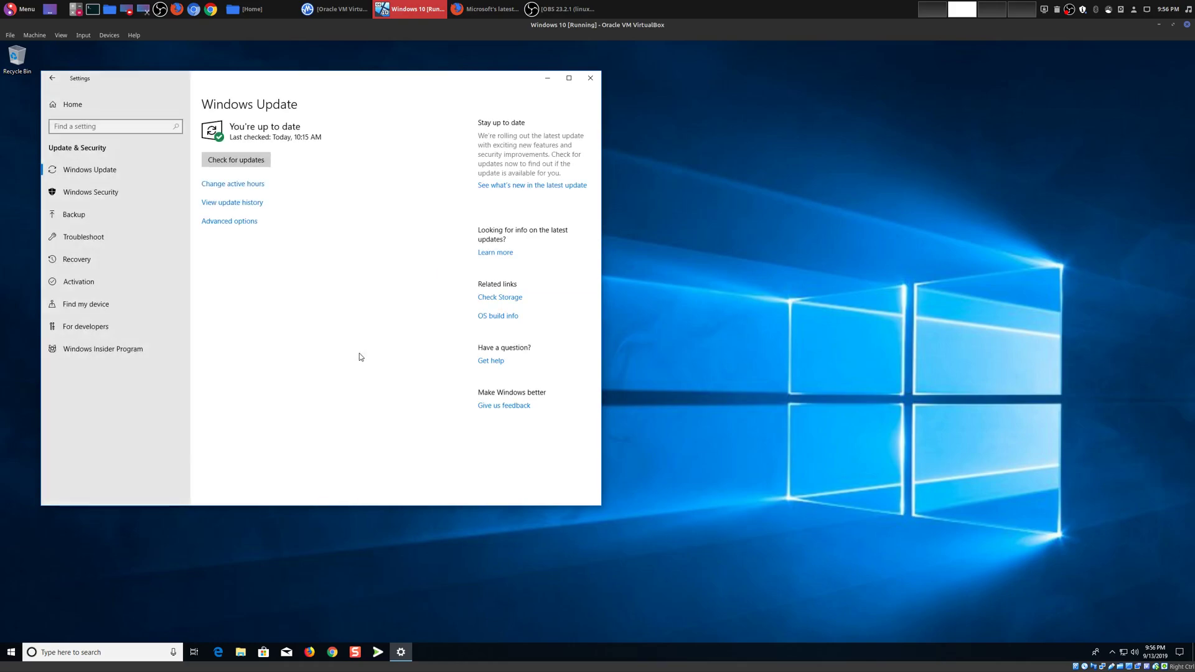
left_click(254, 221)
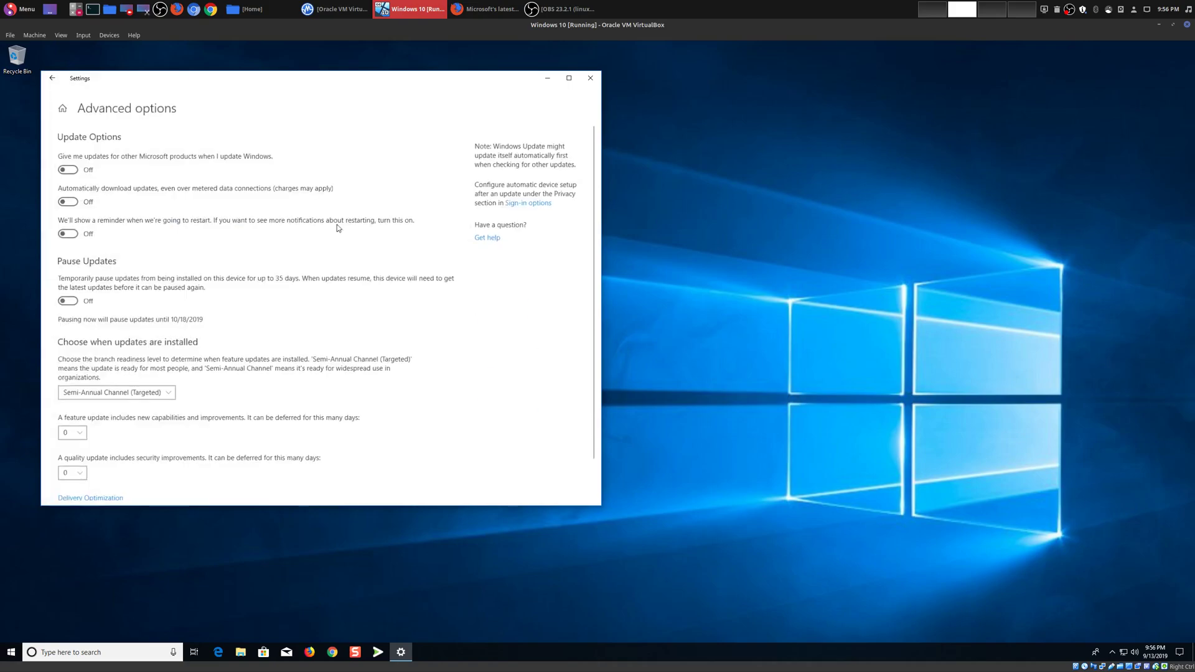
scroll(223, 287, "down", 2)
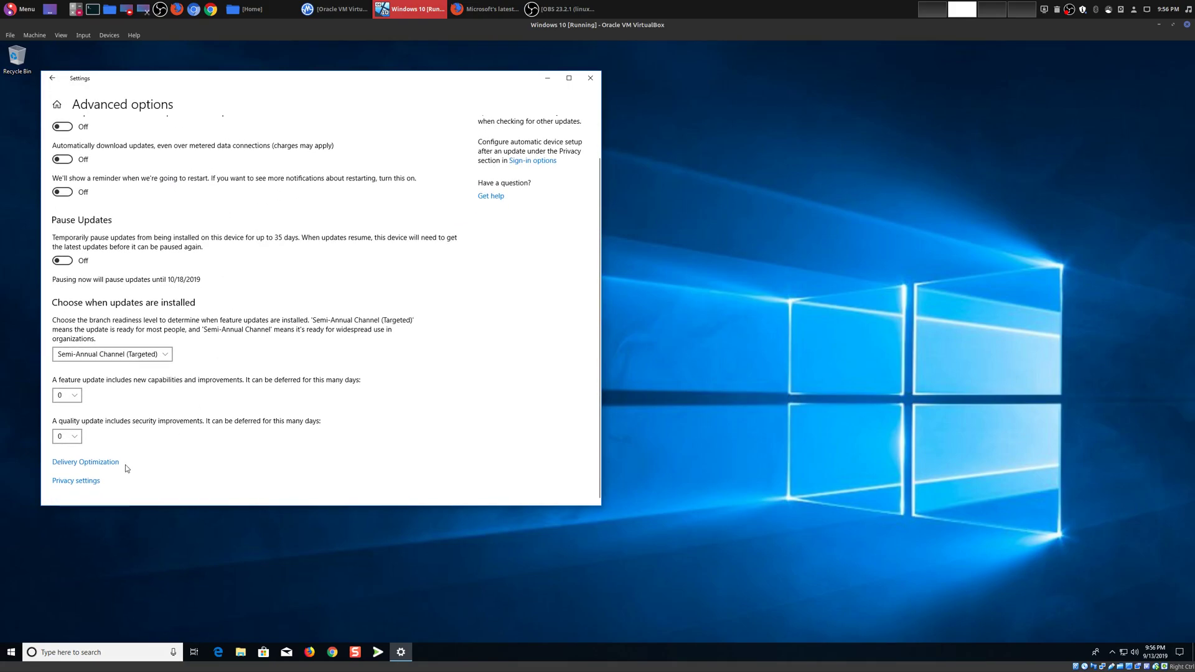
left_click(87, 463)
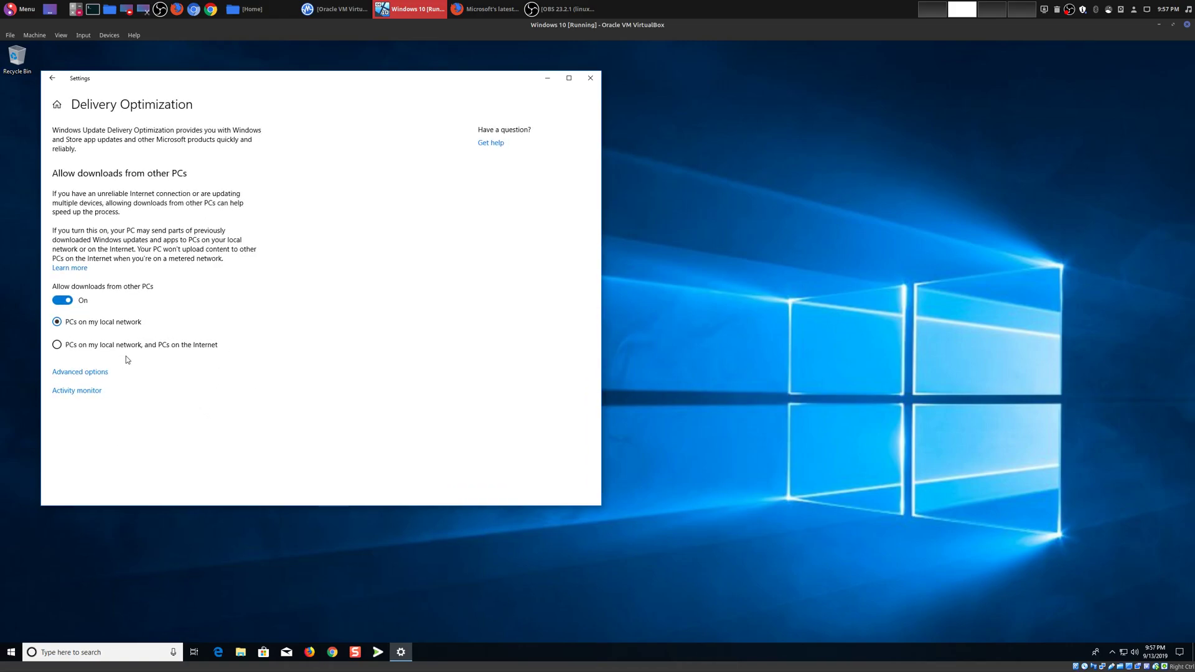
left_click(54, 82)
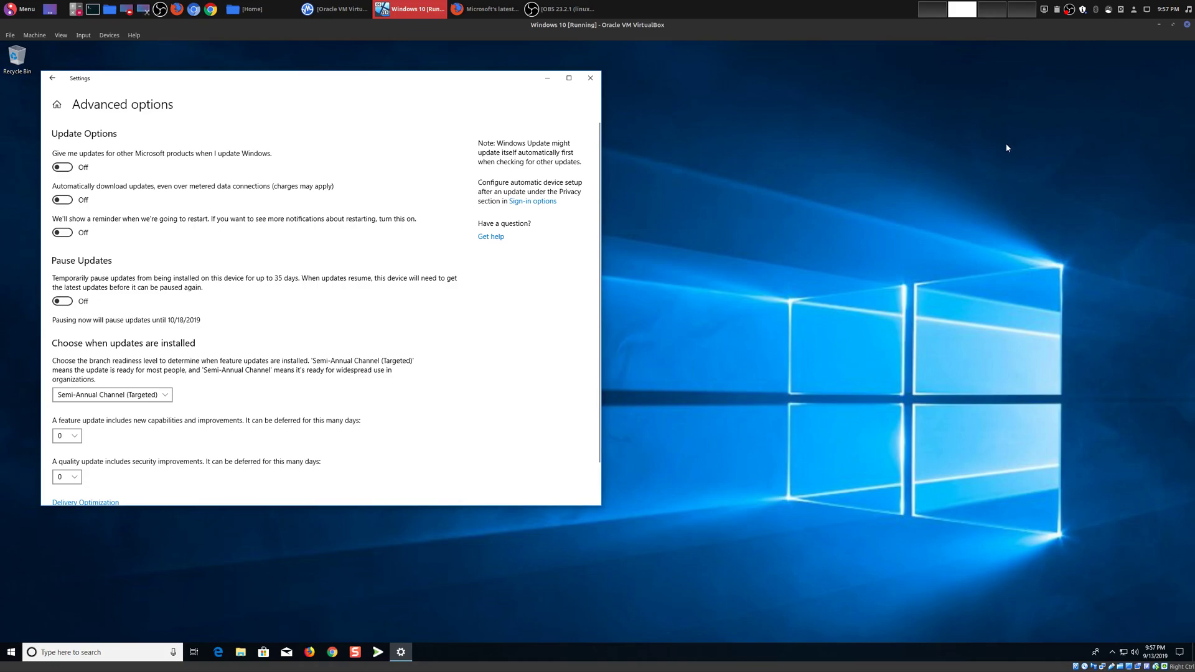
scroll(186, 308, "down", 2)
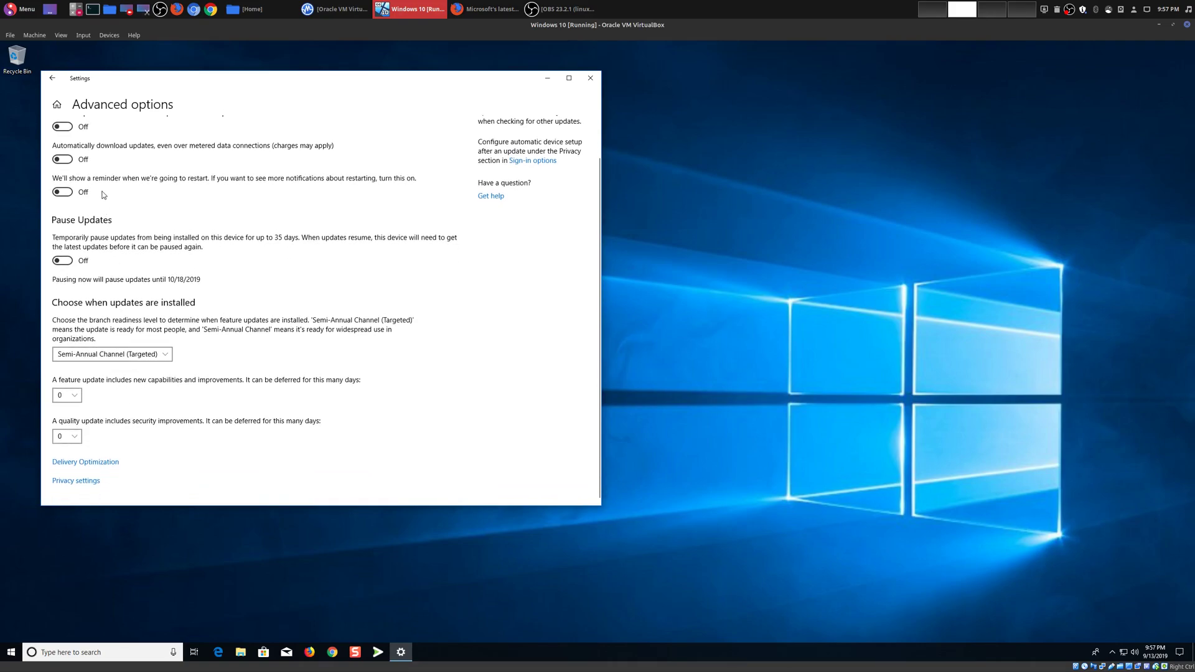
- View the Privacy general options, then go back to the main Windows Update page
left_click(87, 483)
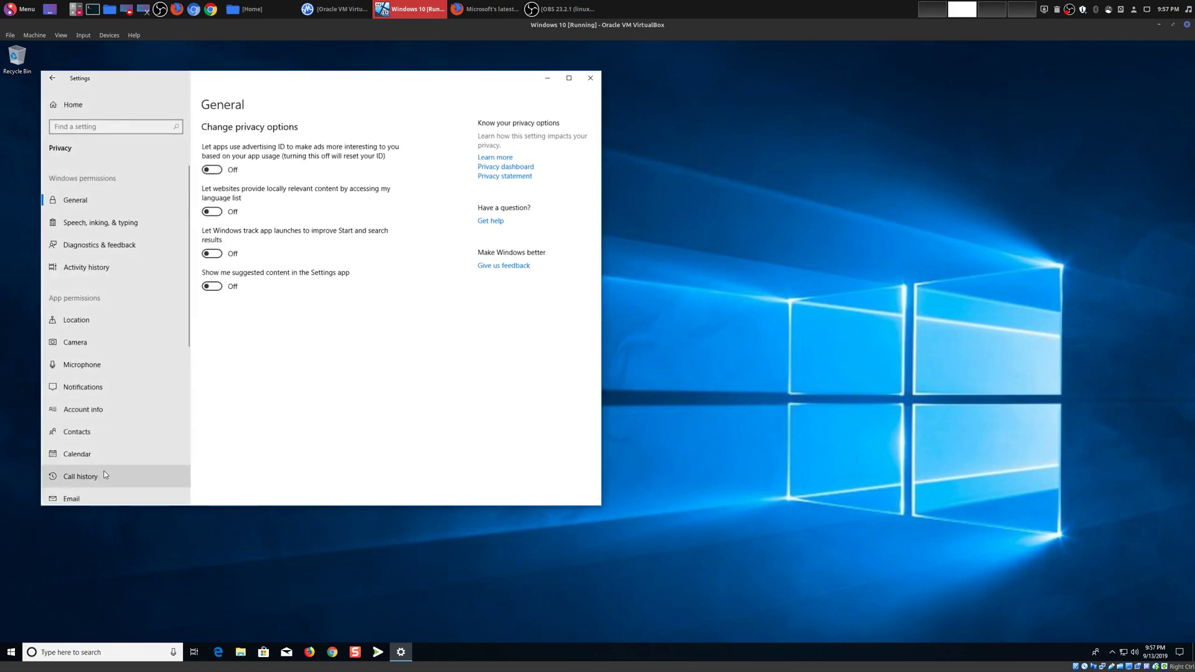
left_click(52, 78)
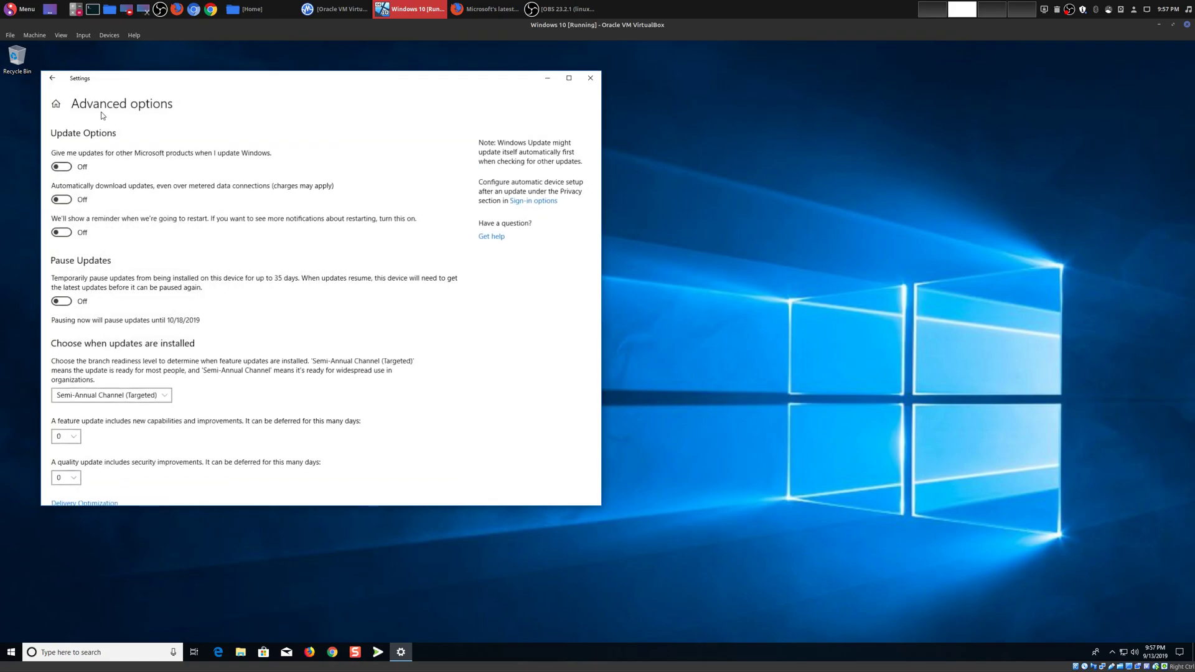
left_click(53, 78)
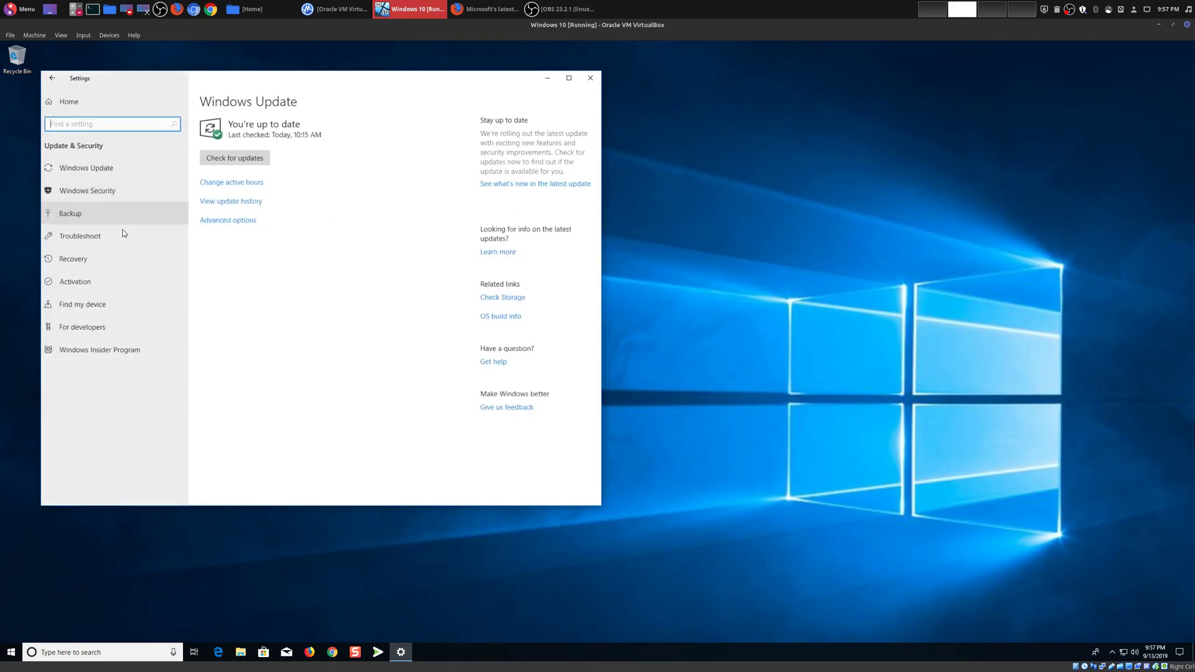
- Review Windows Security's Virus & threat and Account protection areas, then select Windows Update
left_click(96, 193)
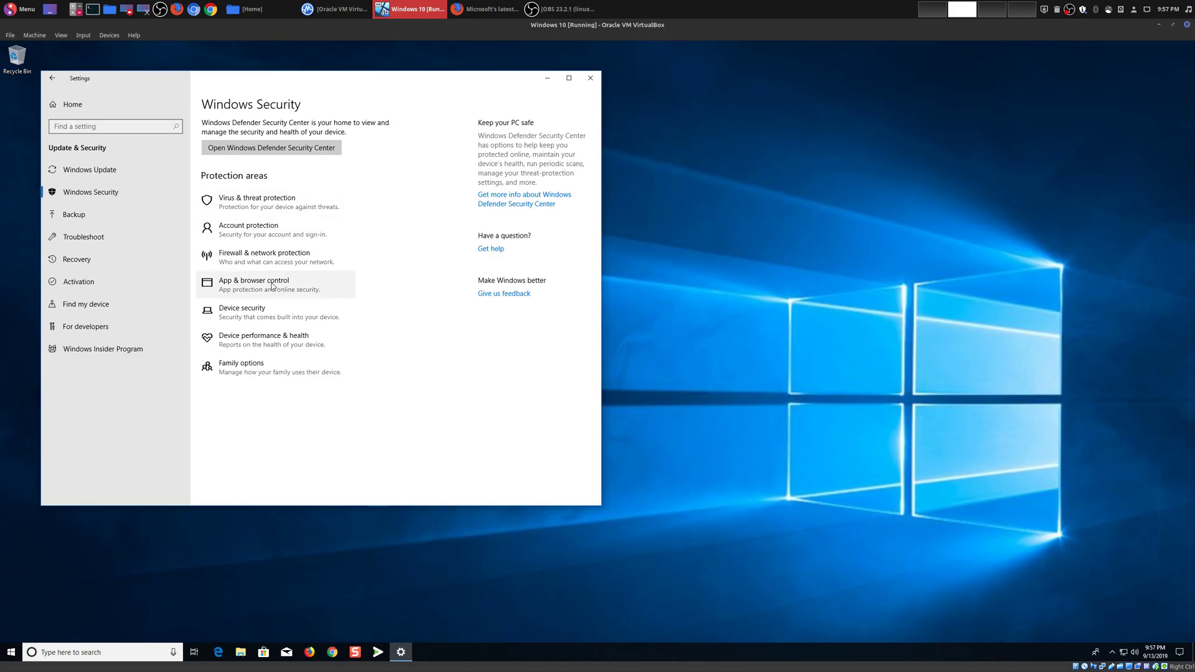
left_click(339, 208)
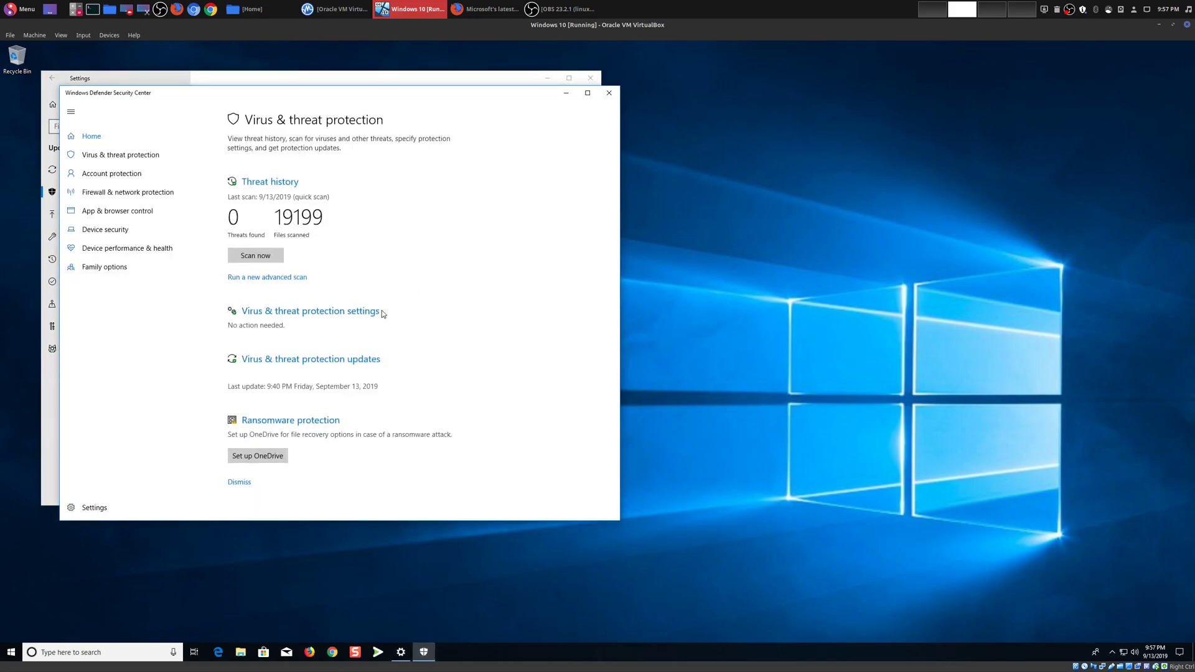
left_click(608, 100)
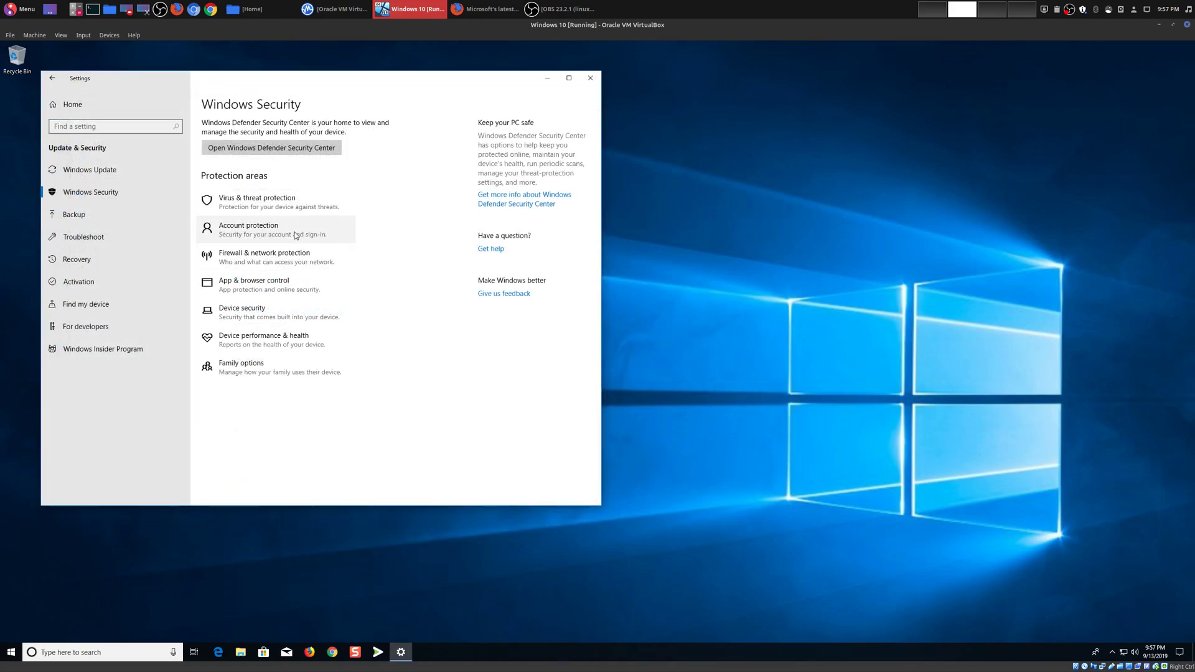
left_click(297, 234)
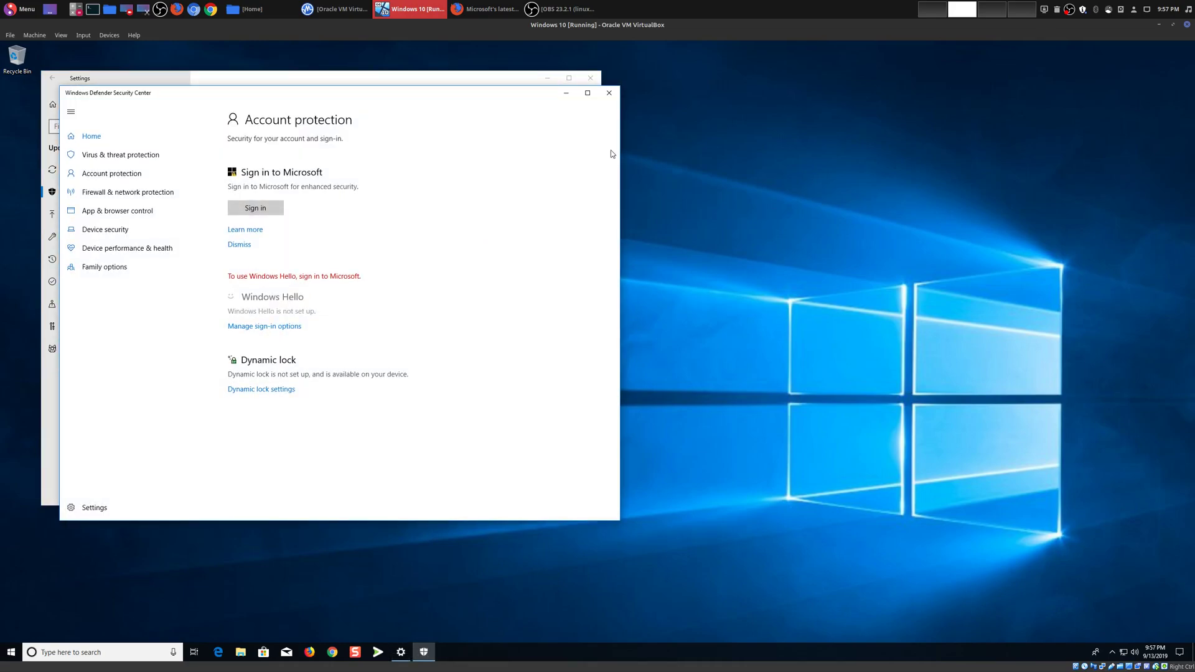
left_click(611, 93)
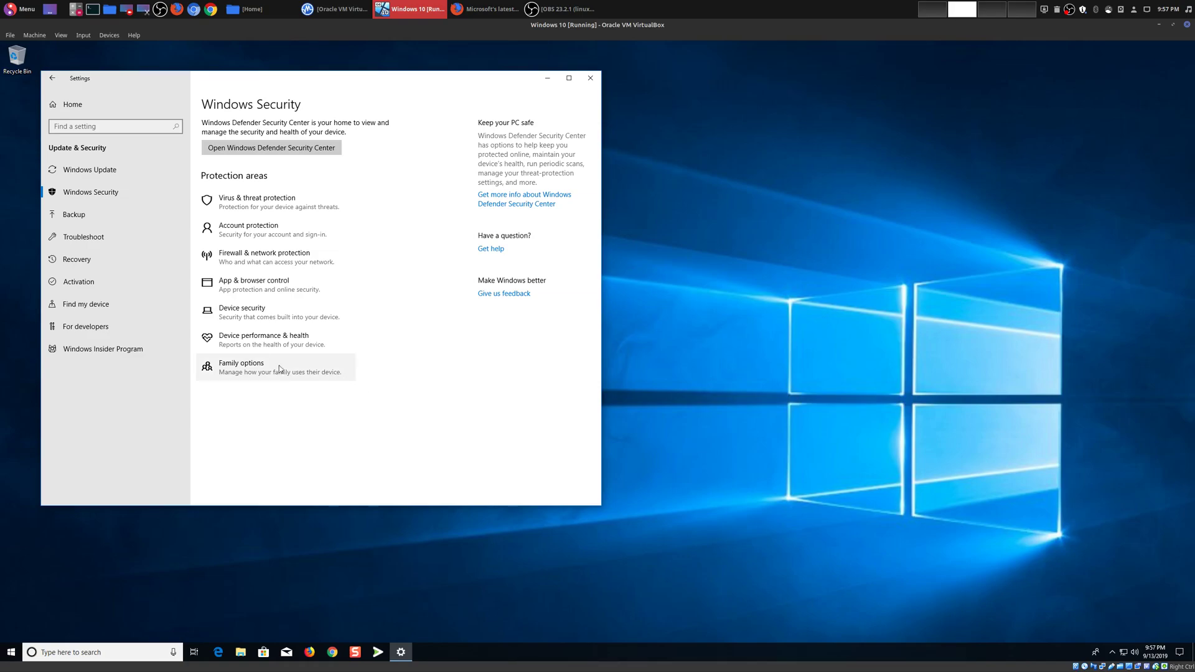
left_click(110, 173)
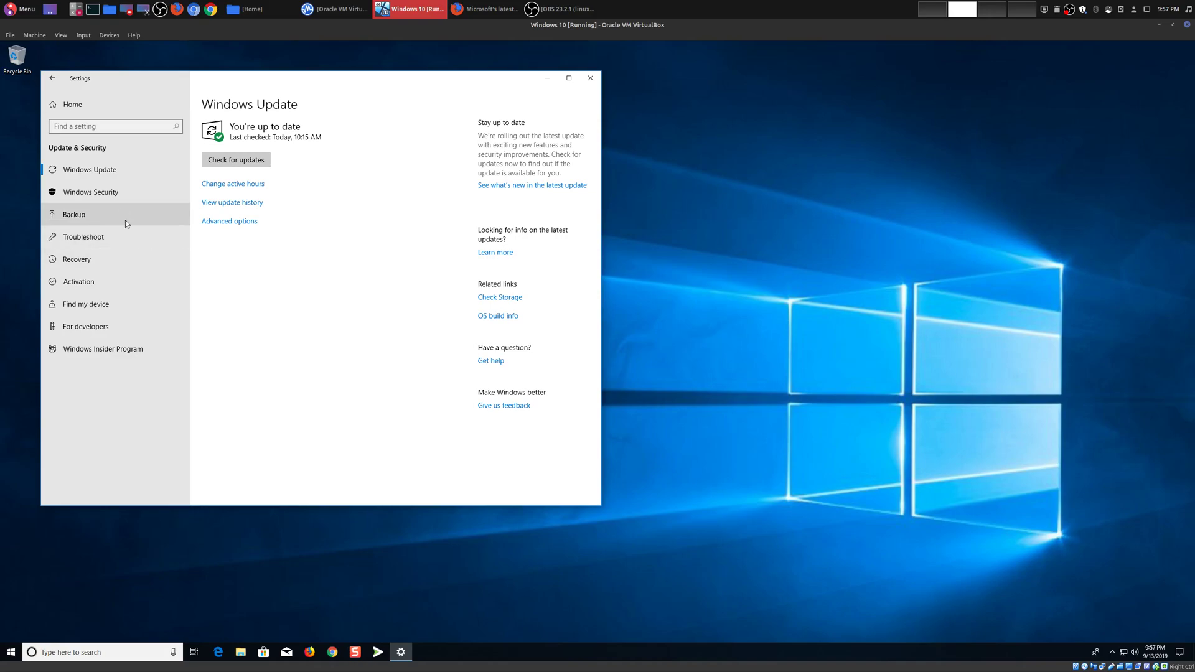
- Open Advanced options, view the Privacy settings, and return to Advanced options
left_click(97, 190)
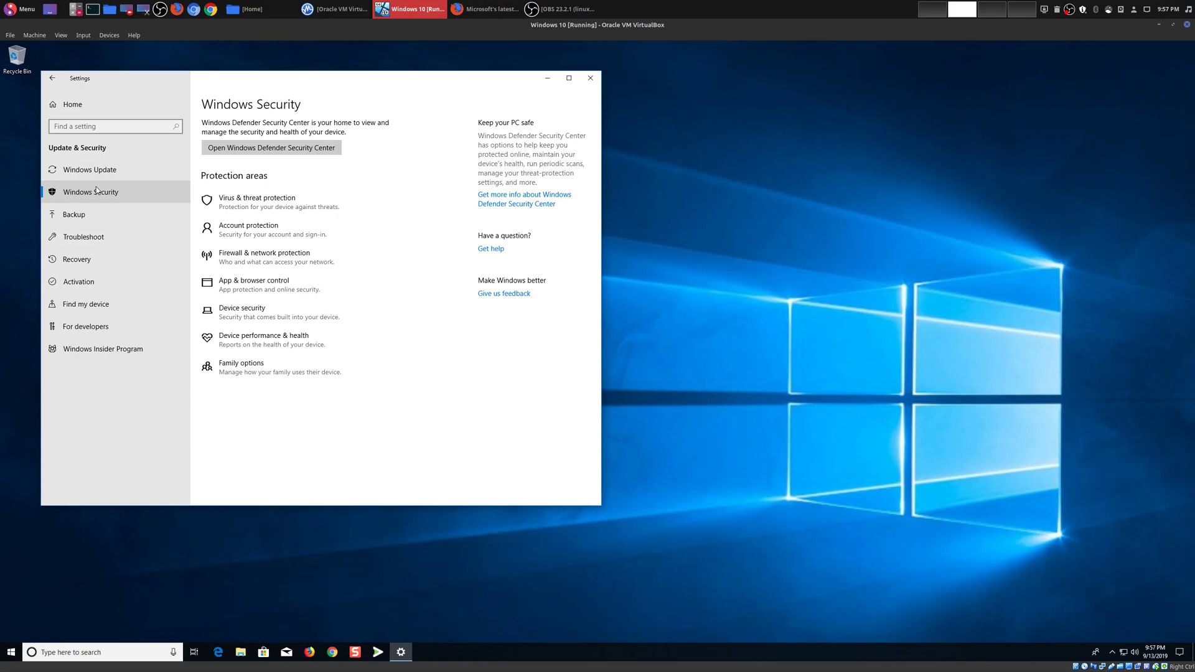
left_click(99, 171)
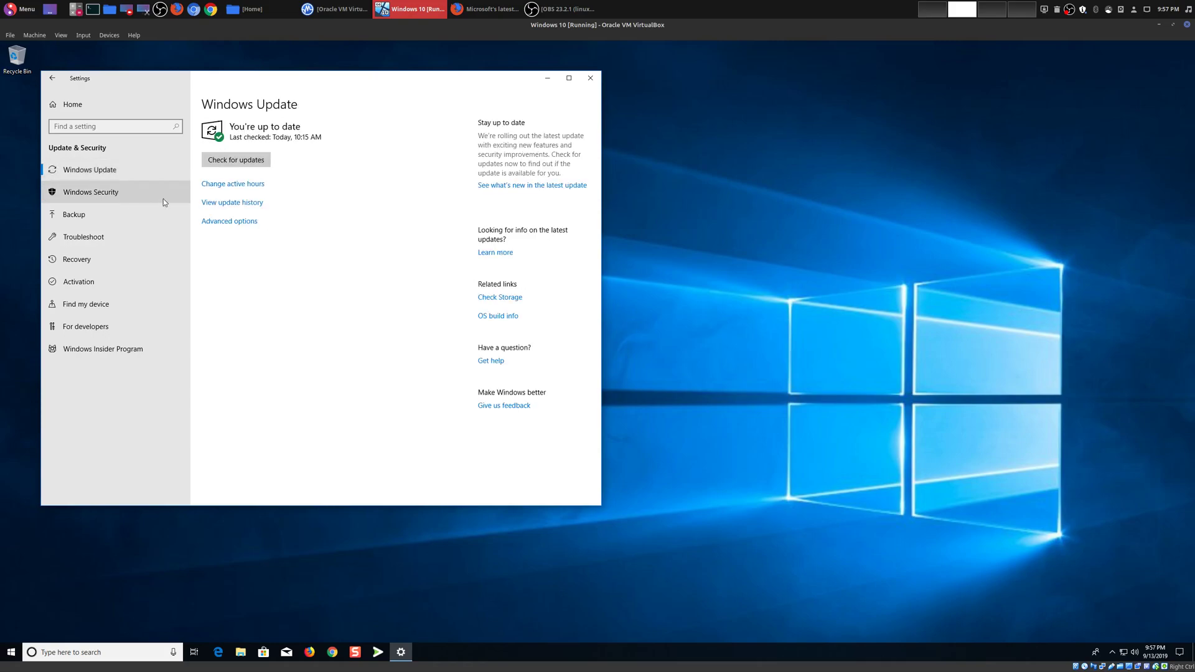
left_click(221, 223)
scroll(315, 349, "down", 3)
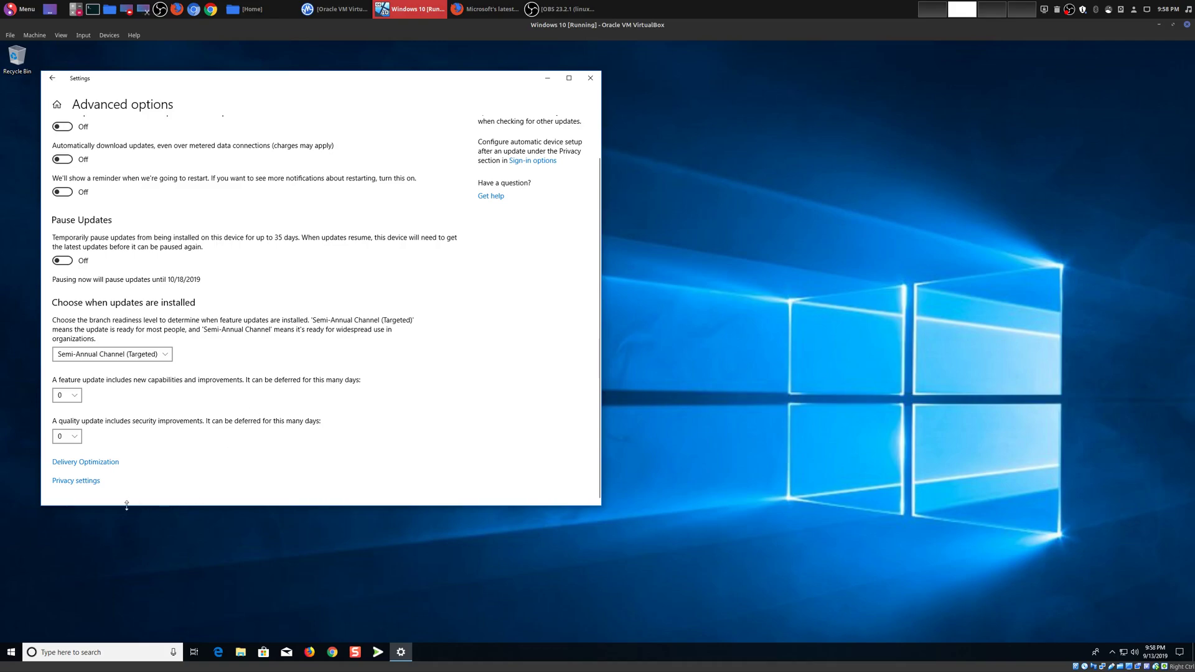
left_click(75, 481)
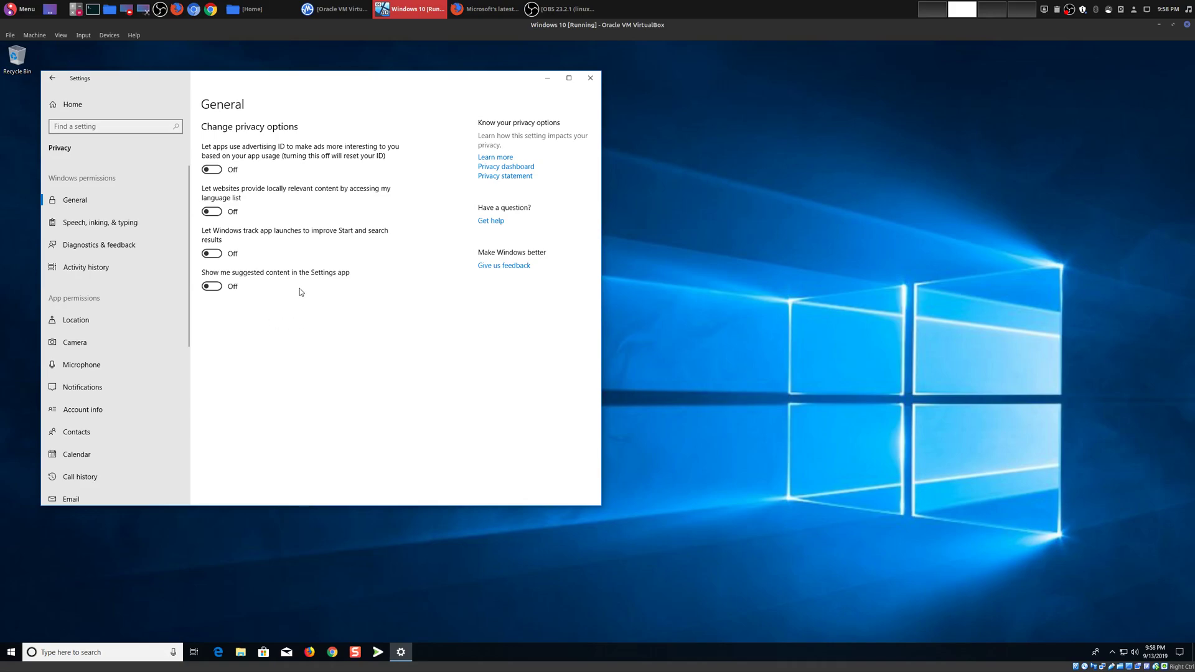
left_click(53, 78)
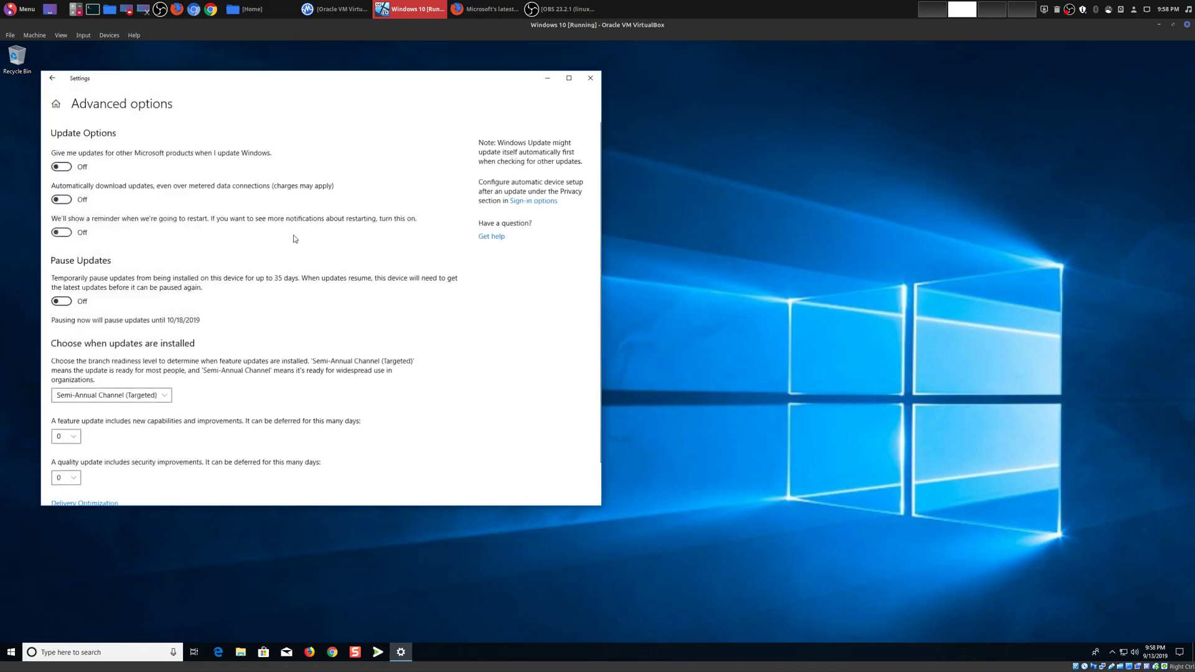
- View Delivery Optimization, then go back twice to the Windows Update page
scroll(281, 336, "down", 1)
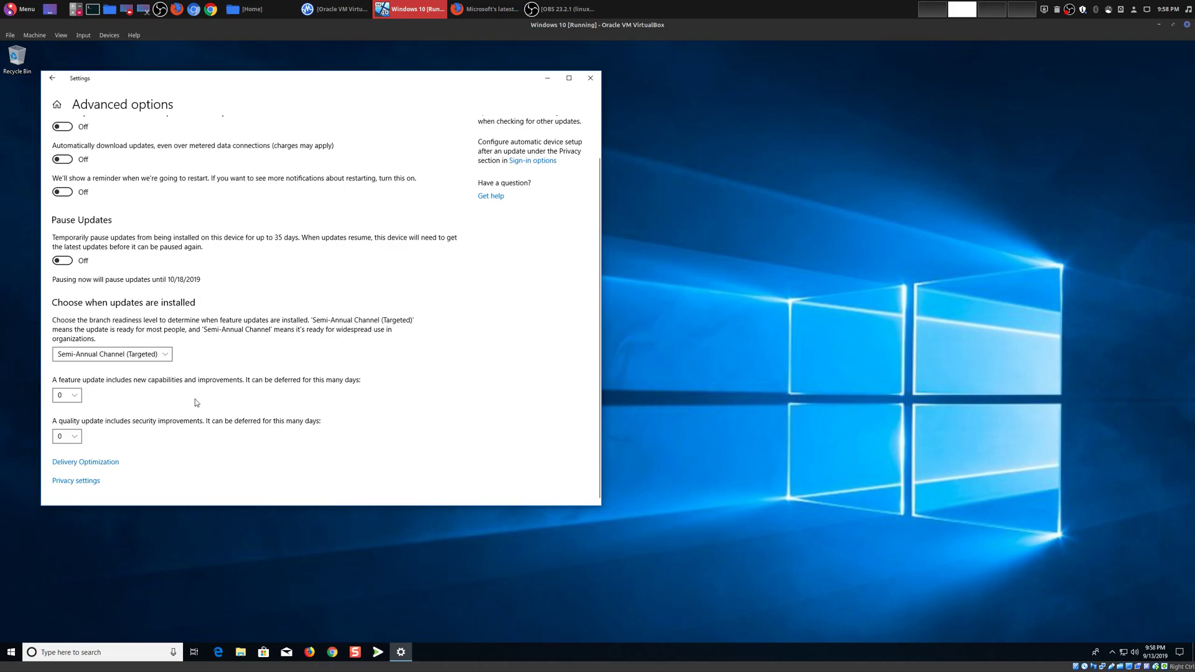
left_click(91, 468)
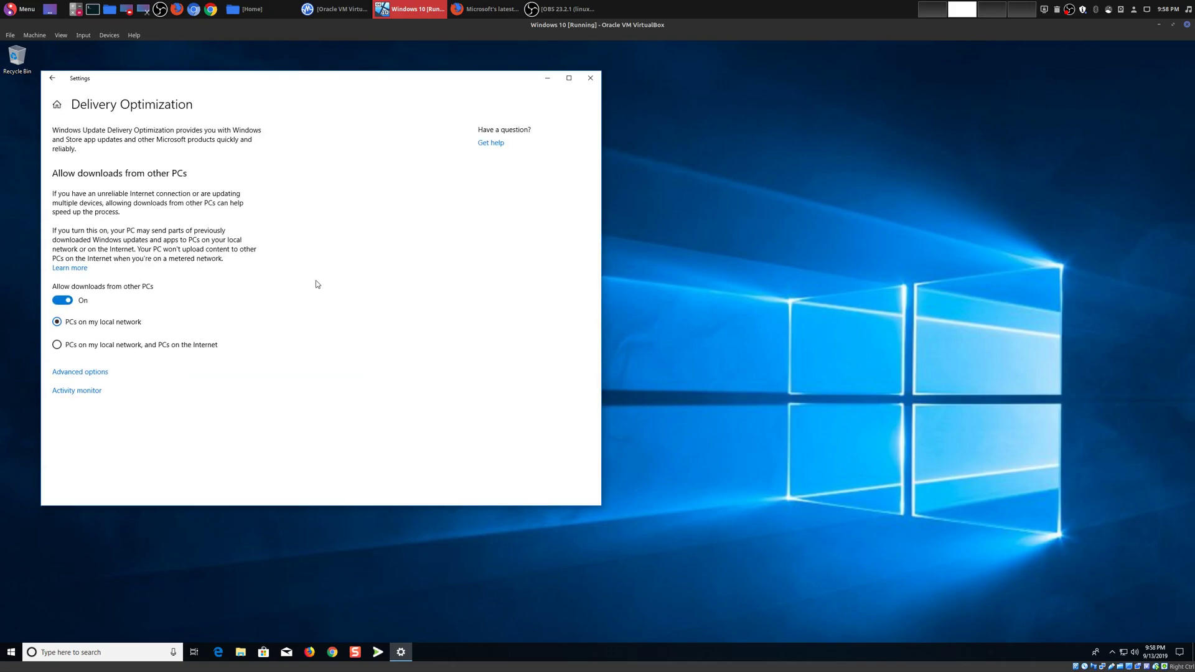
left_click(63, 86)
left_click(58, 79)
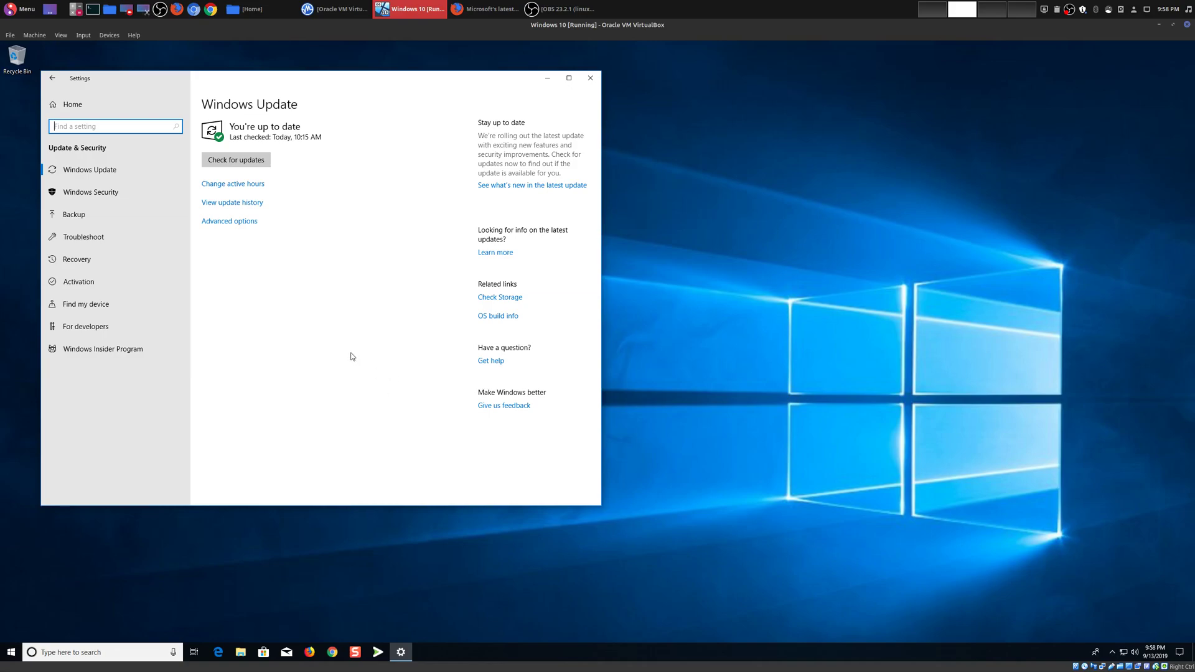
- Browse the For developers settings page in Windows 10, then minimize the Settings window
left_click(88, 328)
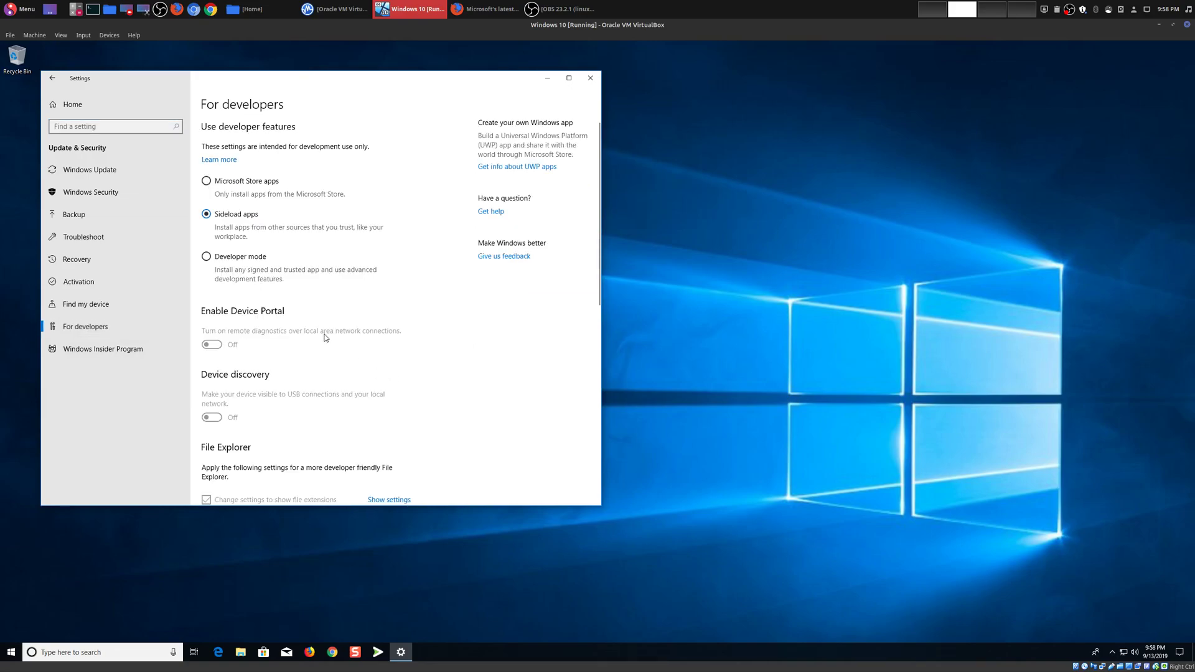
scroll(412, 297, "down", 5)
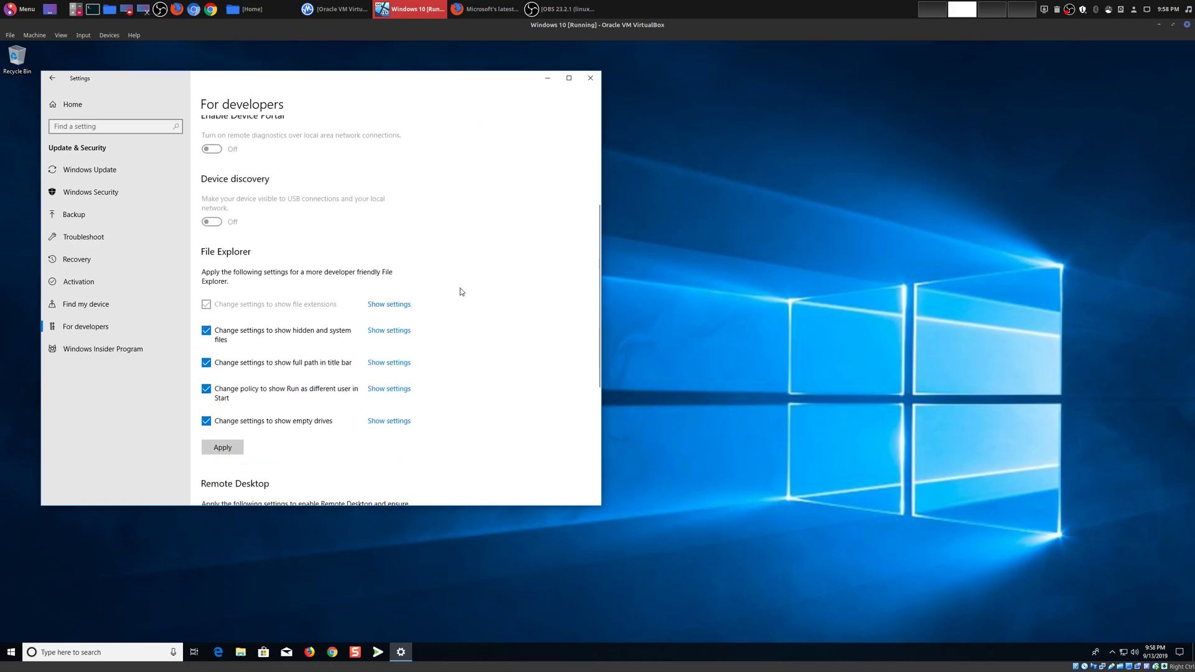
scroll(462, 277, "down", 5)
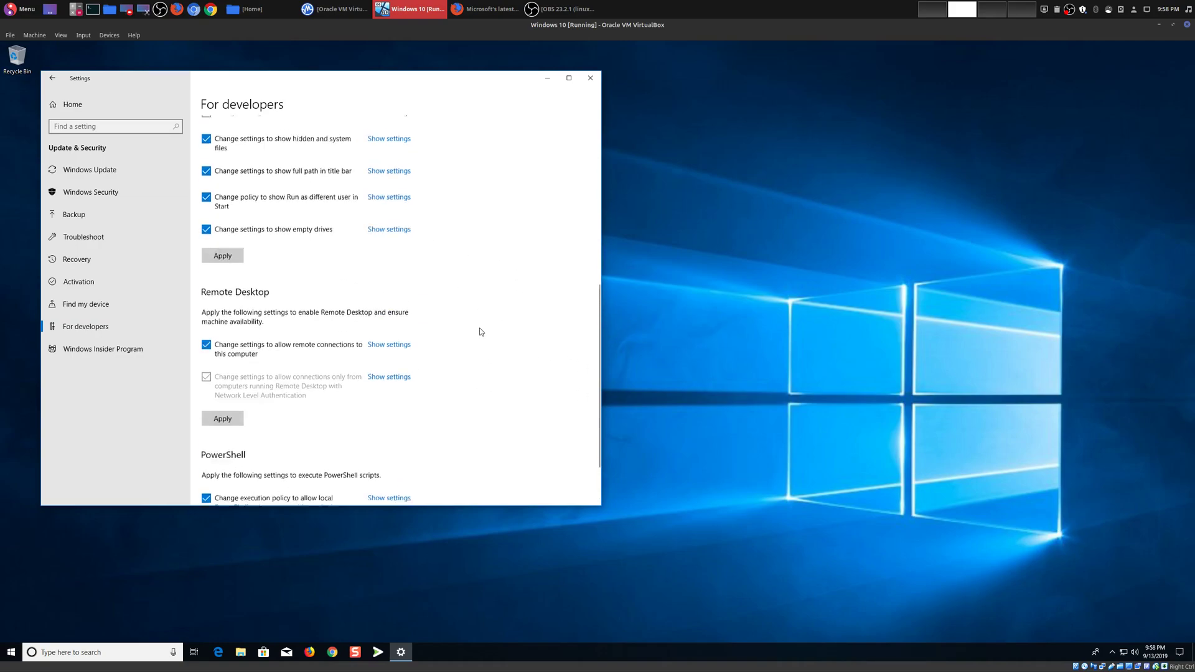
scroll(482, 331, "up", 10)
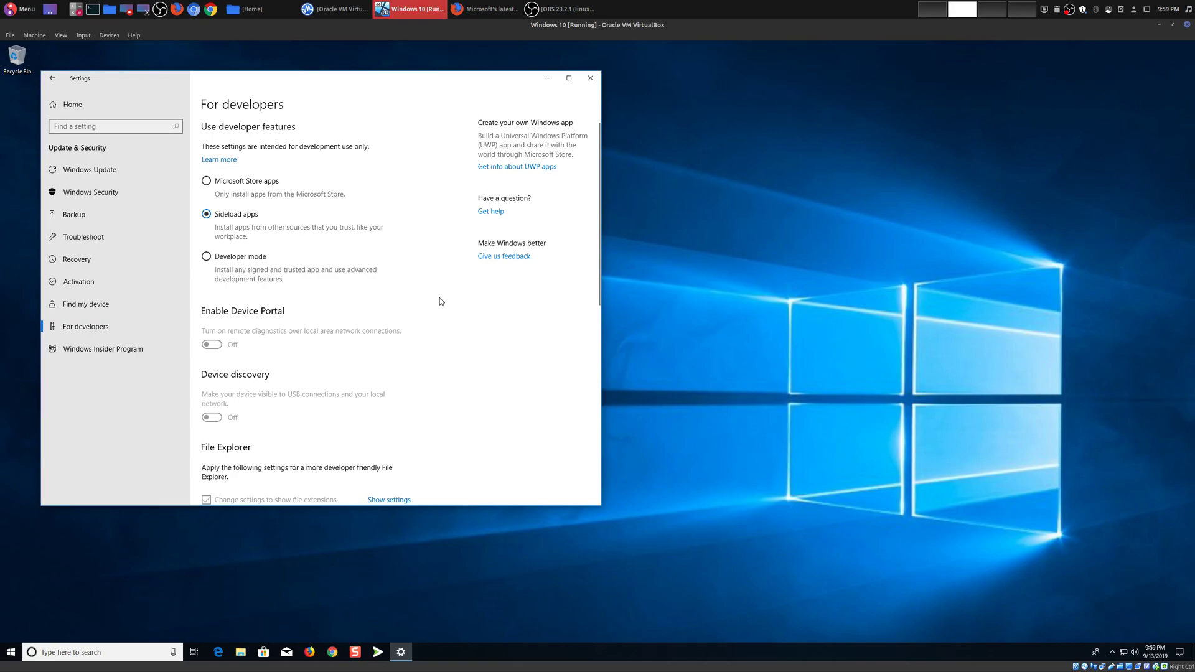
scroll(436, 300, "down", 7)
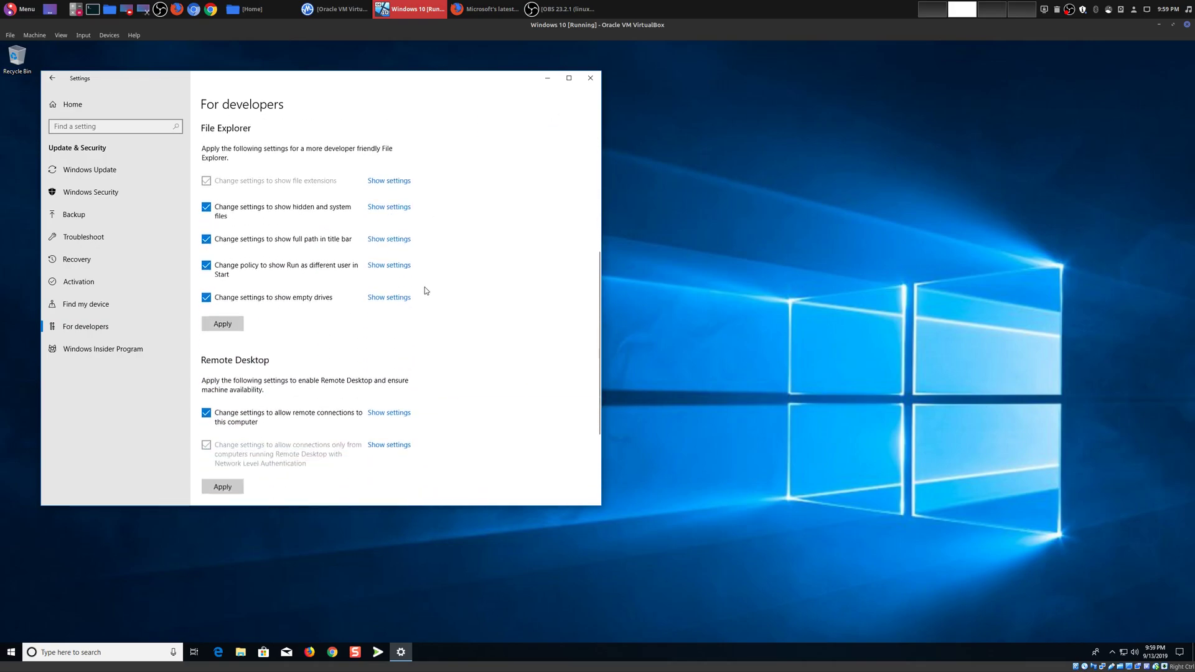
scroll(425, 290, "down", 2)
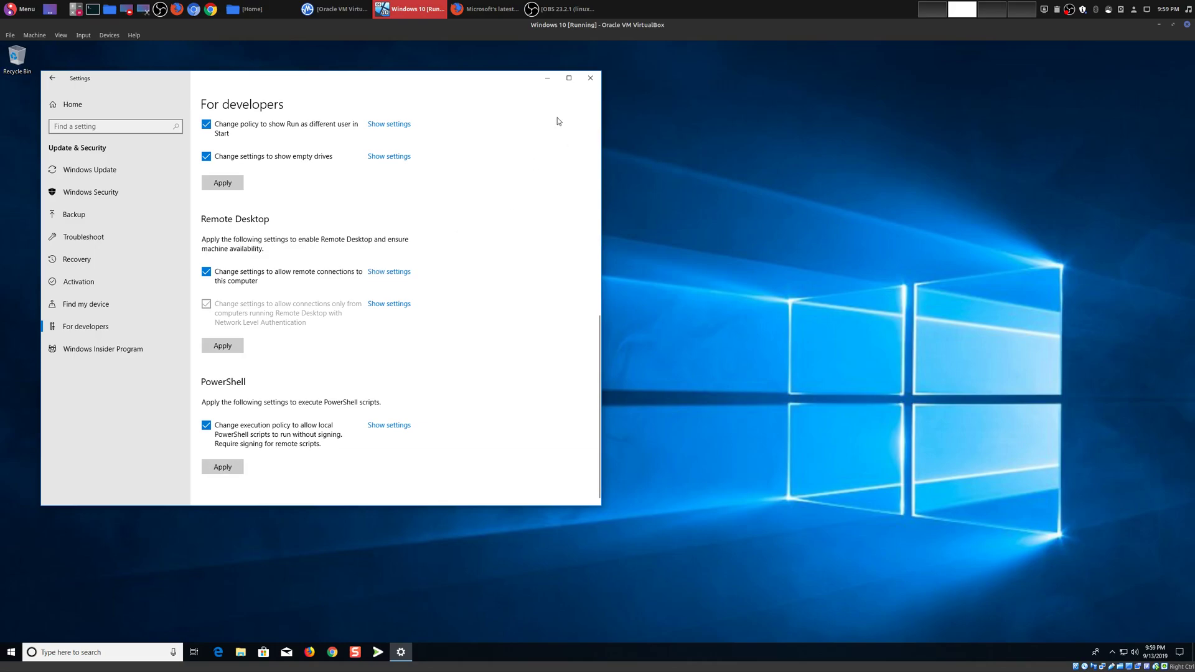
left_click(548, 79)
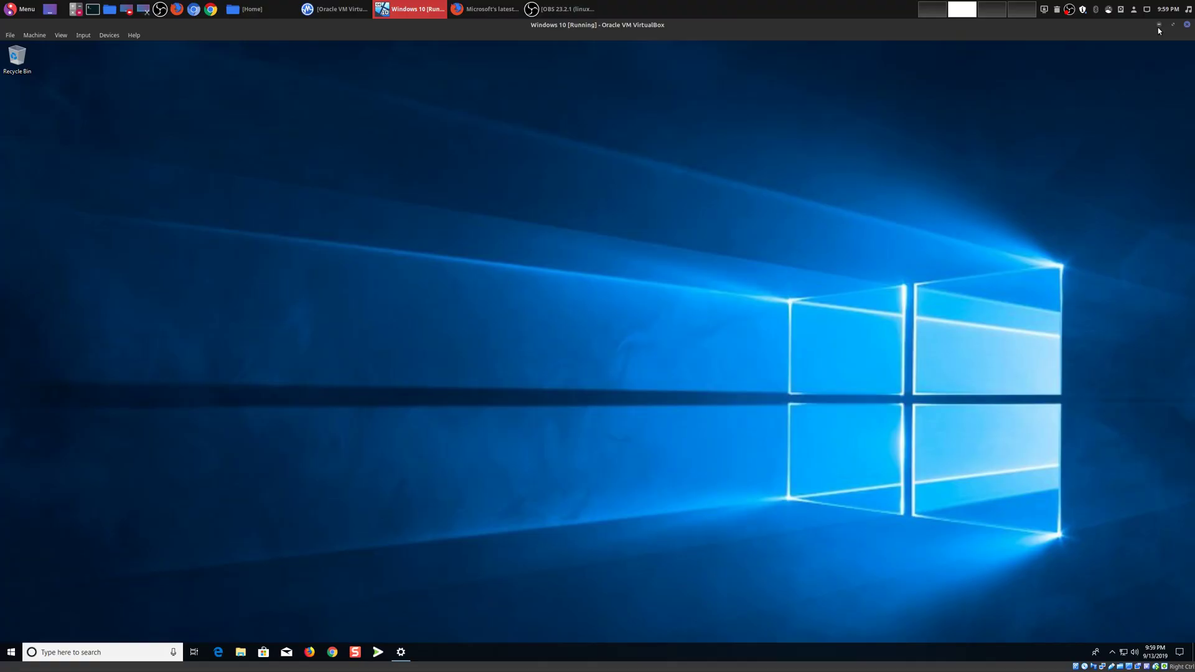
- Minimize the Windows 10 VM, show the Mint desktop, and open Update Manager from the tray
left_click(1158, 27)
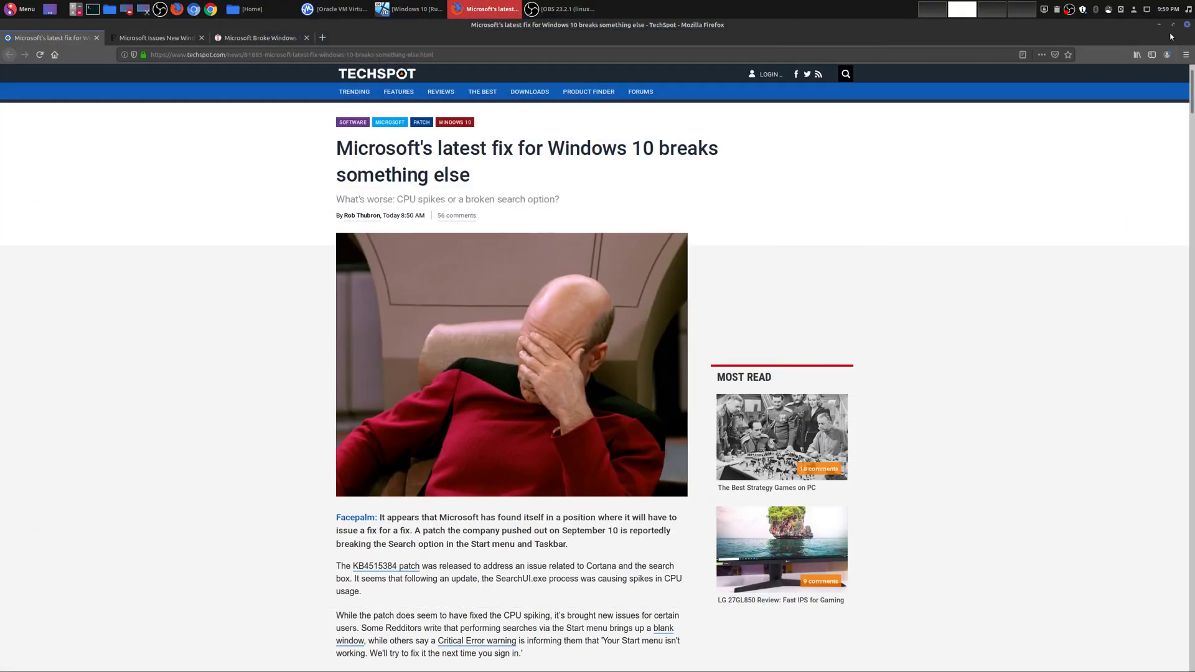
left_click(51, 10)
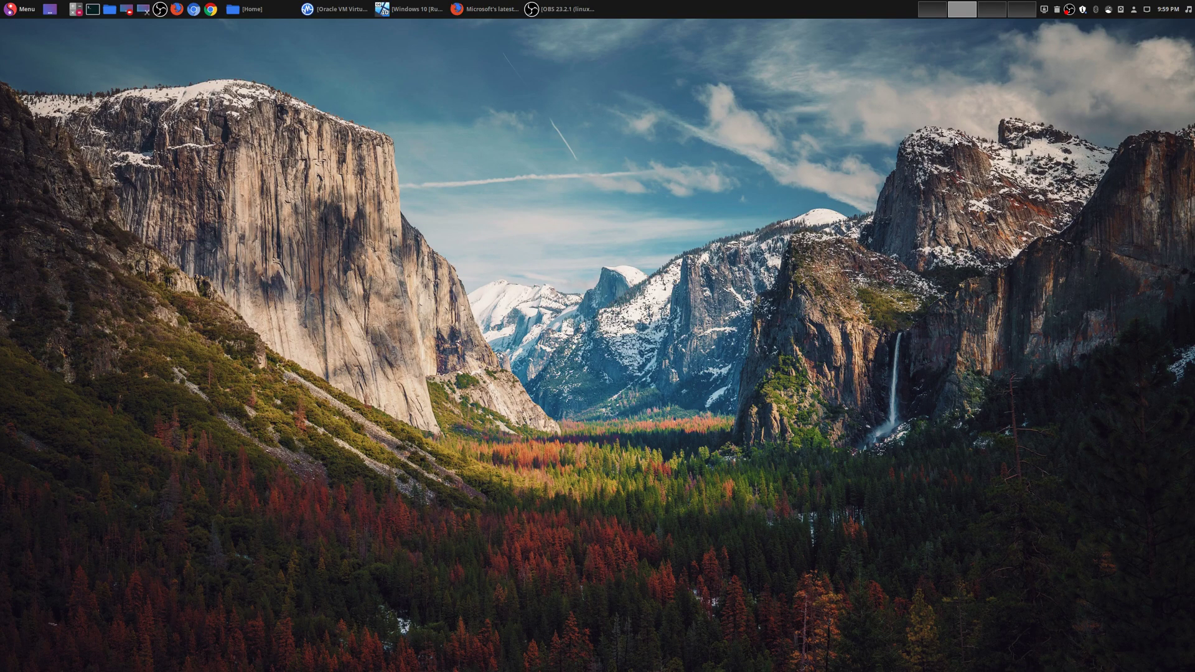
left_click(1082, 11)
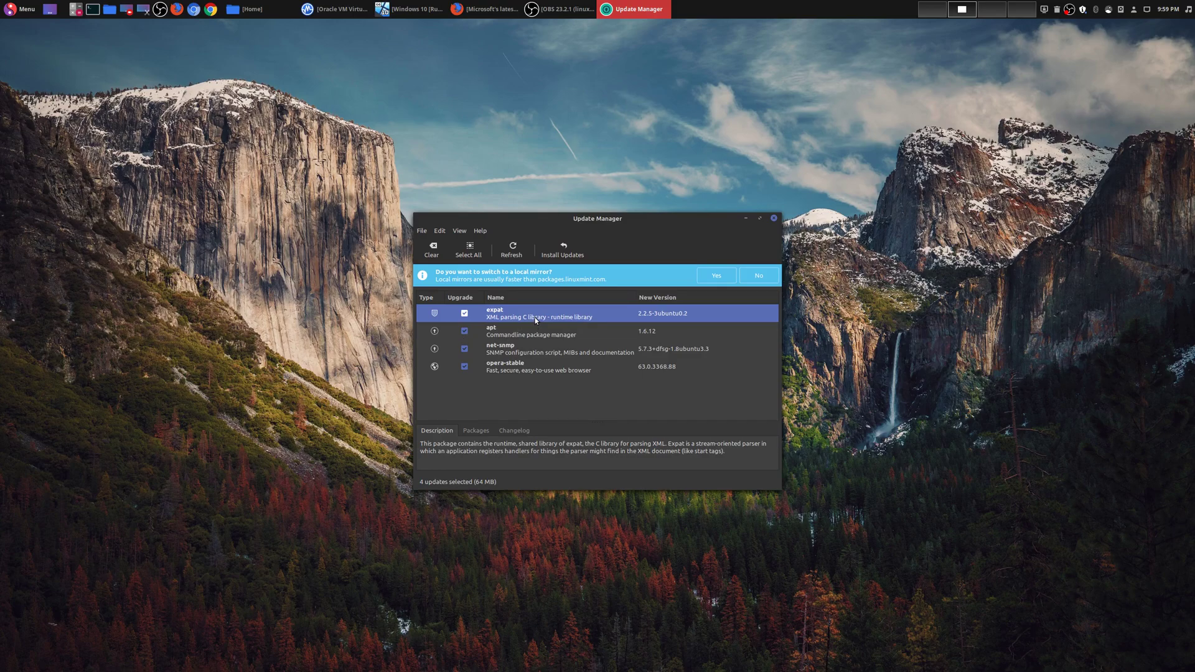
- Look through the Preferences' Options, Blacklist and Automation tabs without changing anything, then close Preferences
left_click(440, 232)
left_click(453, 246)
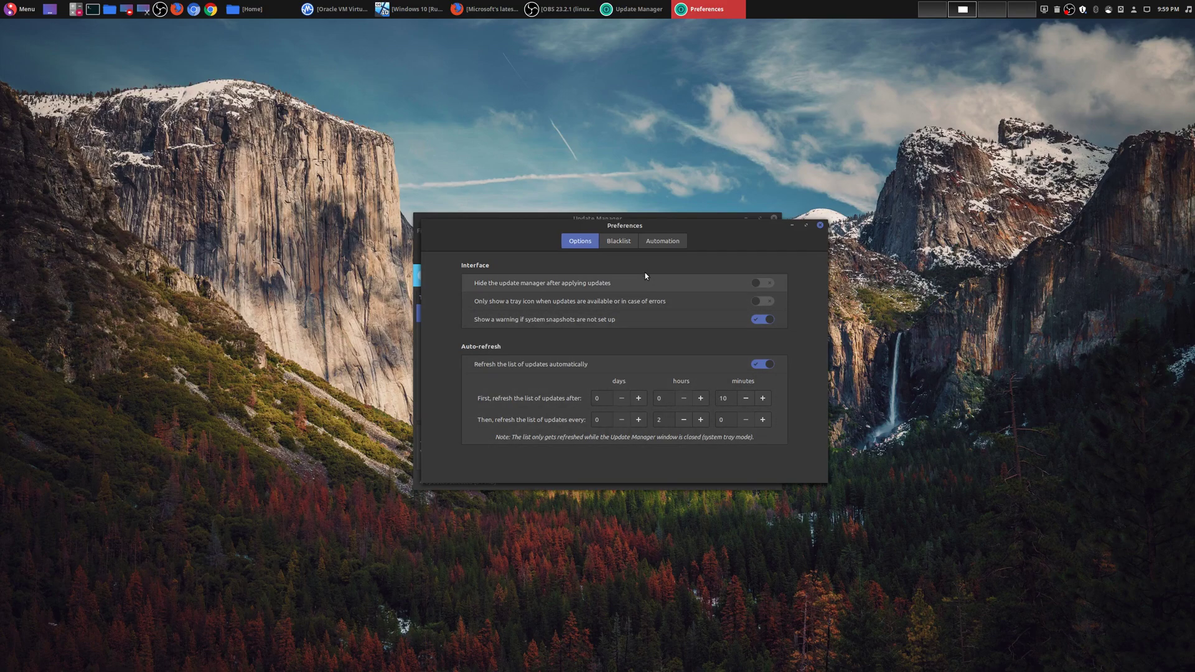
left_click(624, 244)
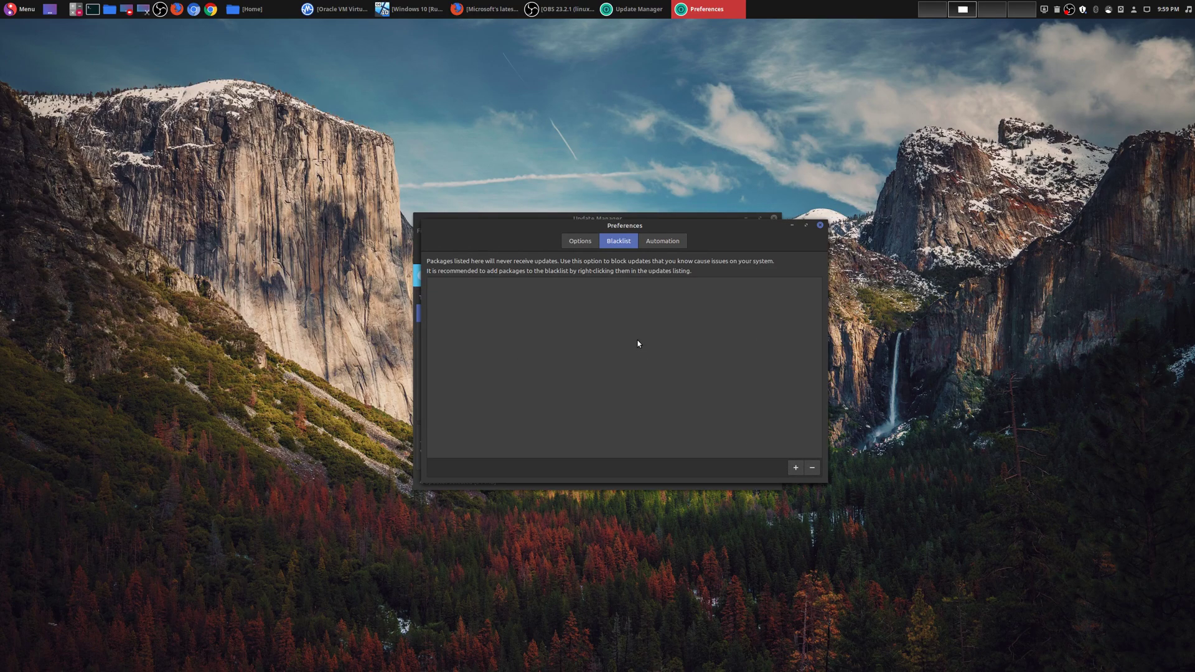
left_click(665, 241)
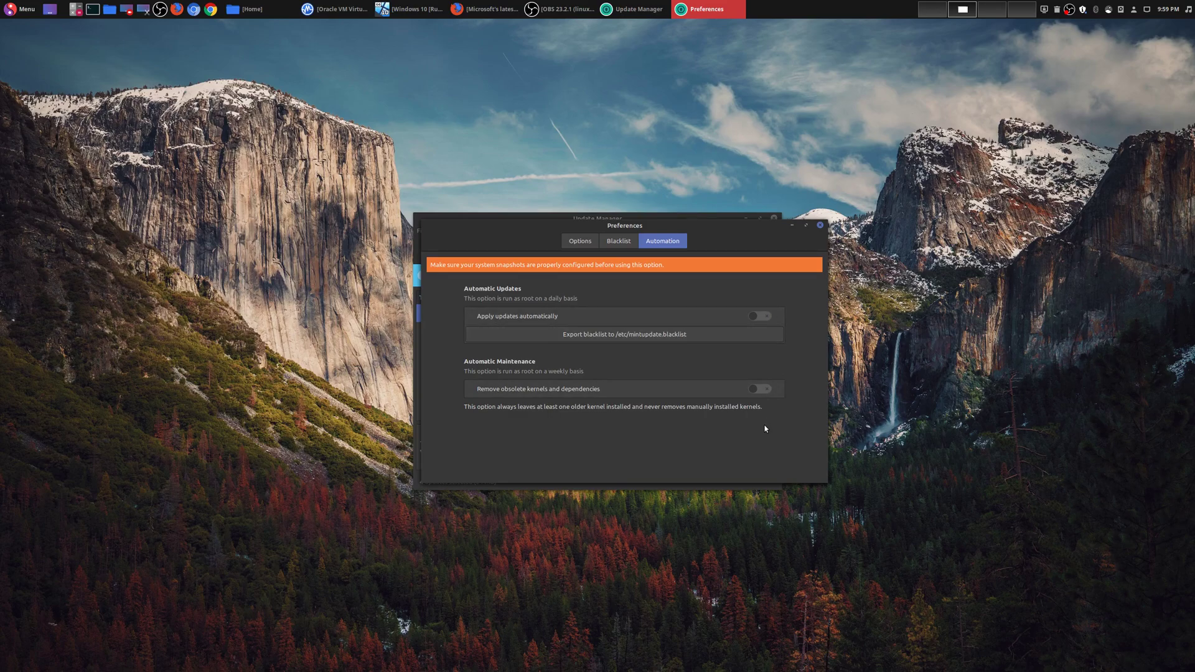
left_click(575, 241)
left_click(820, 225)
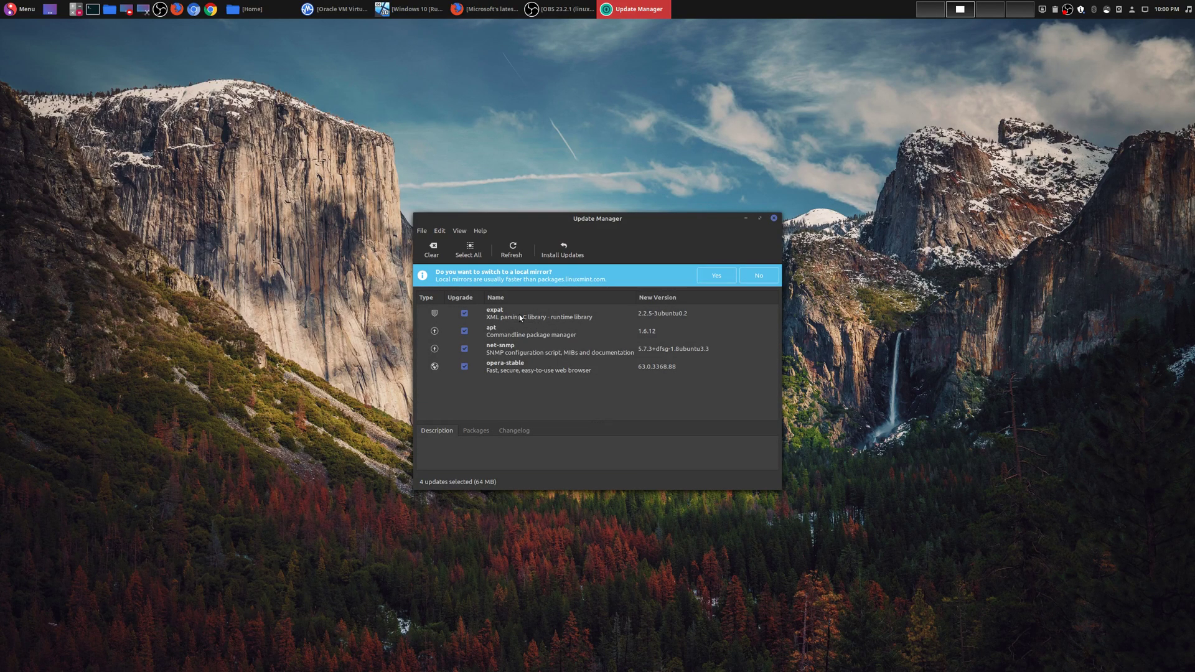
- Show the expat update's description and view its Ignore options without choosing one
left_click(538, 323)
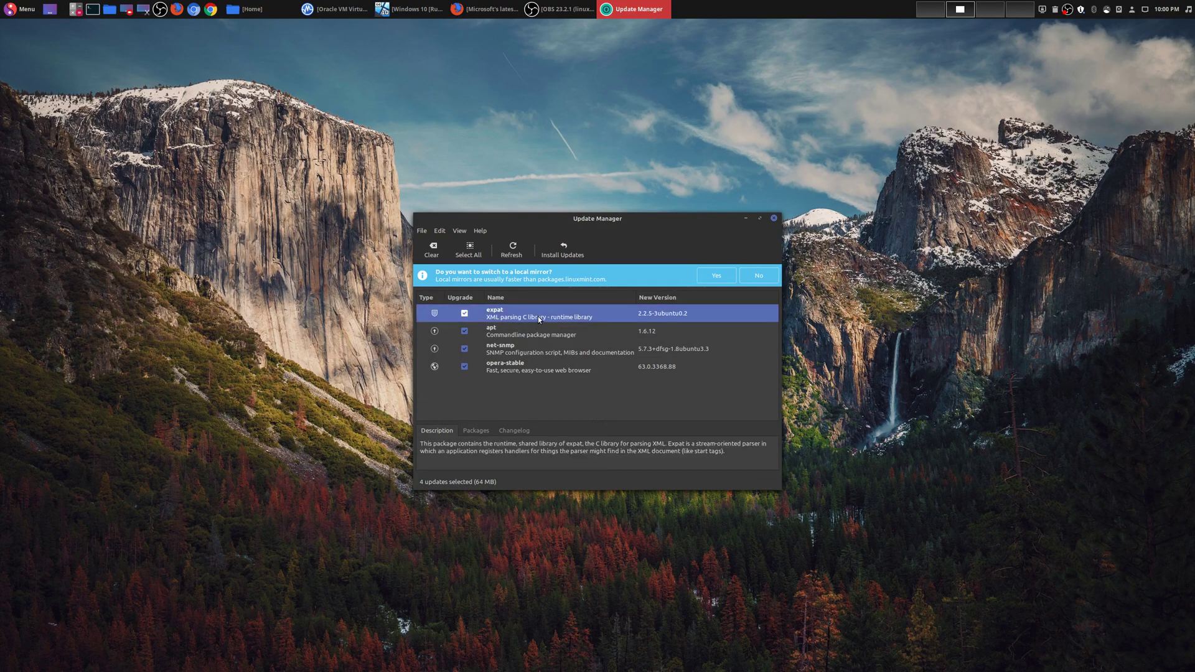
right_click(544, 314)
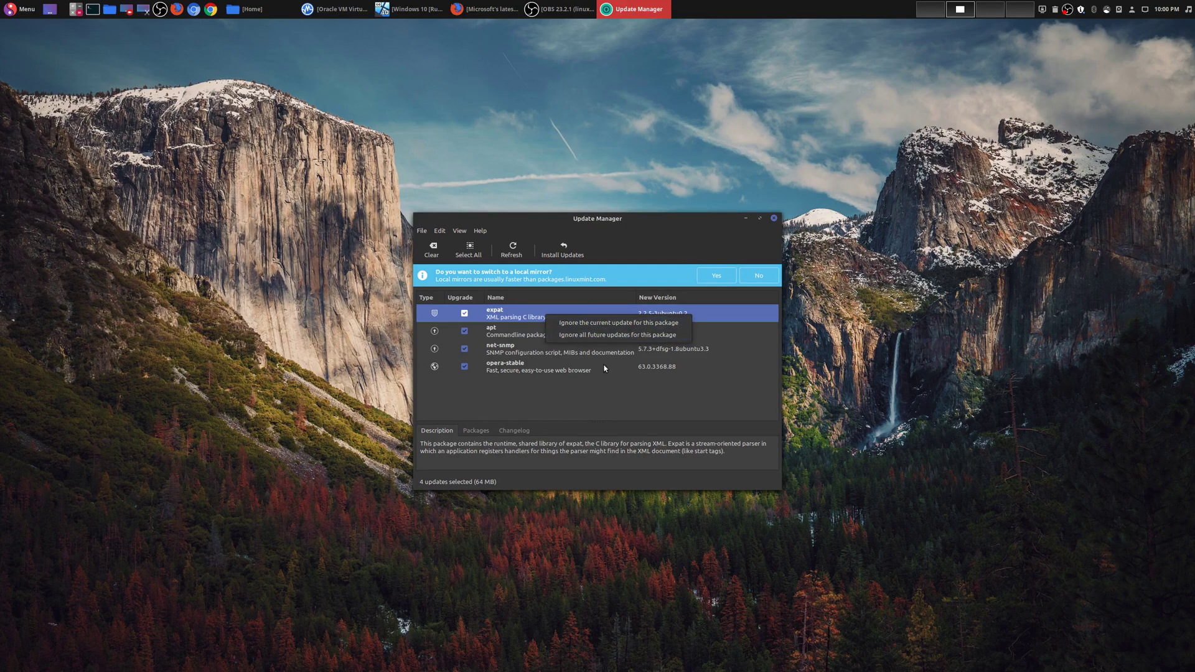
left_click(618, 401)
- Review the History of Updates window, then close it
left_click(461, 232)
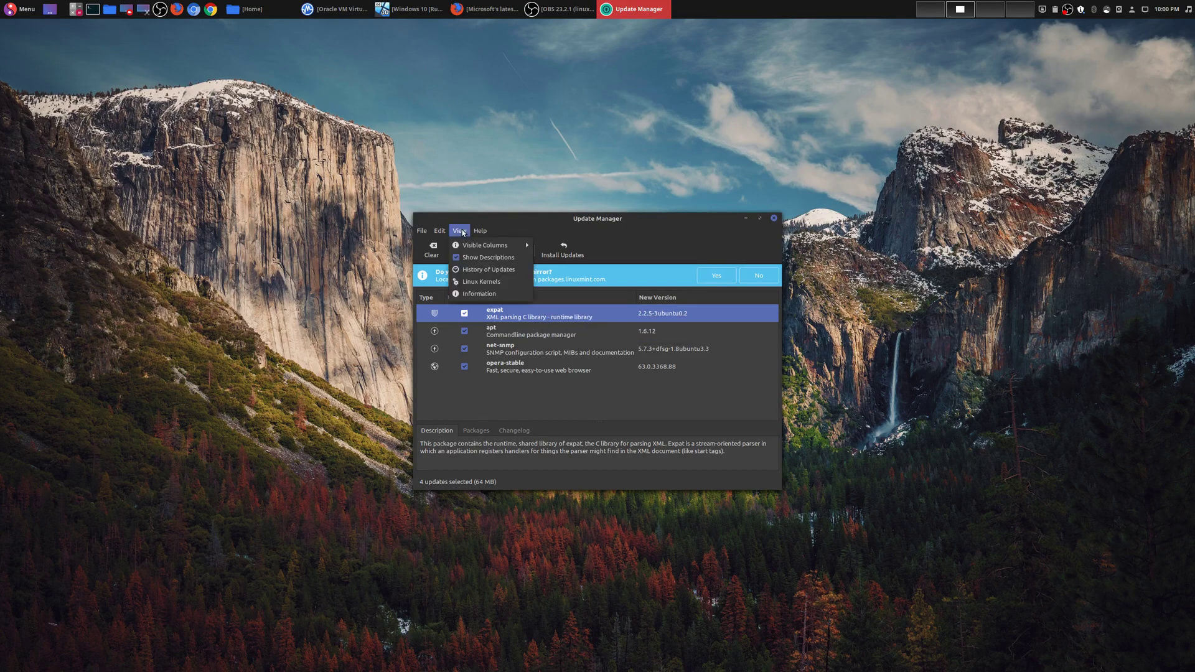
left_click(489, 270)
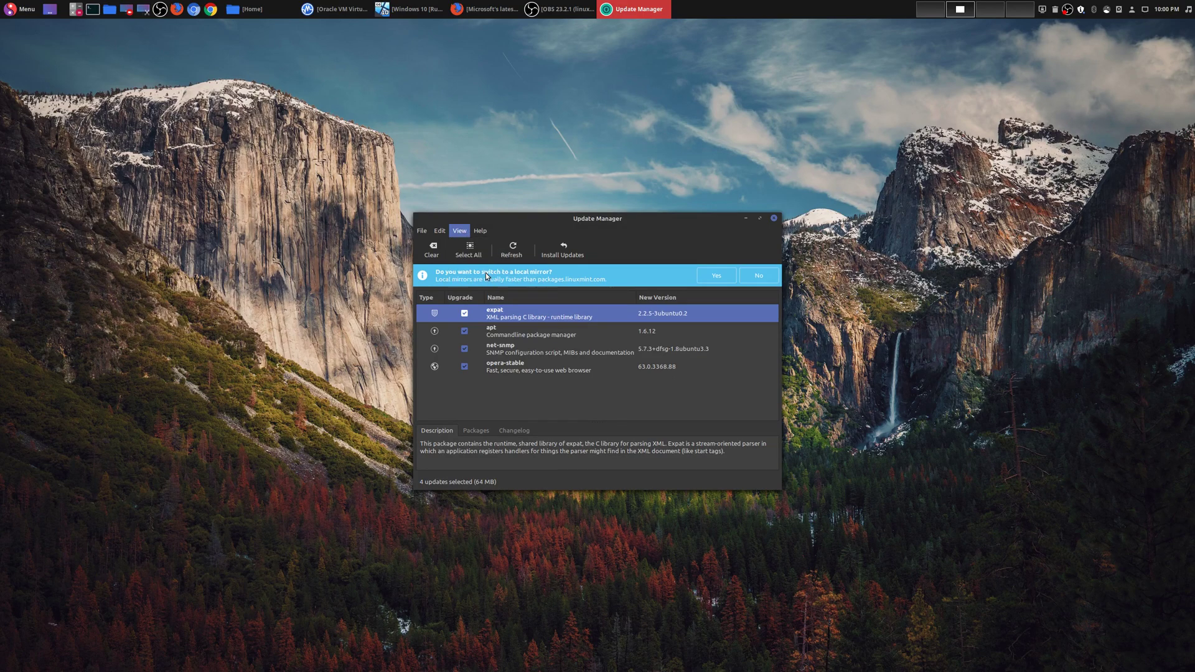
scroll(525, 308, "down", 3)
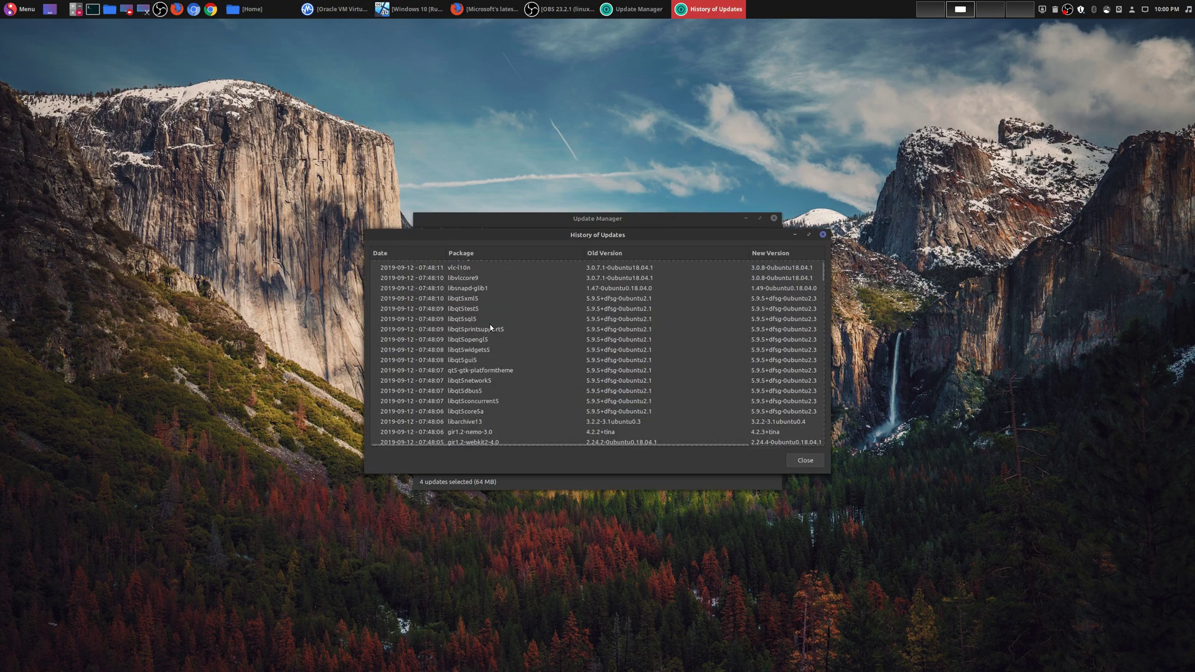
left_click(823, 235)
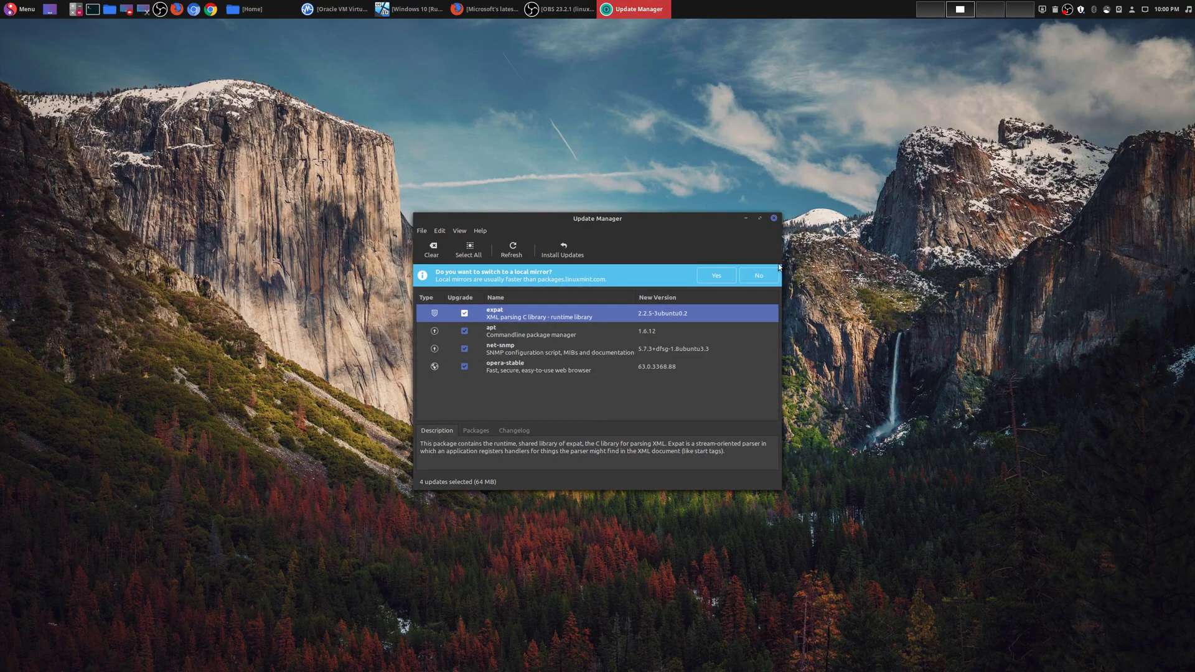
- View the available Linux kernels, accepting the warning, then close the kernel list
left_click(459, 231)
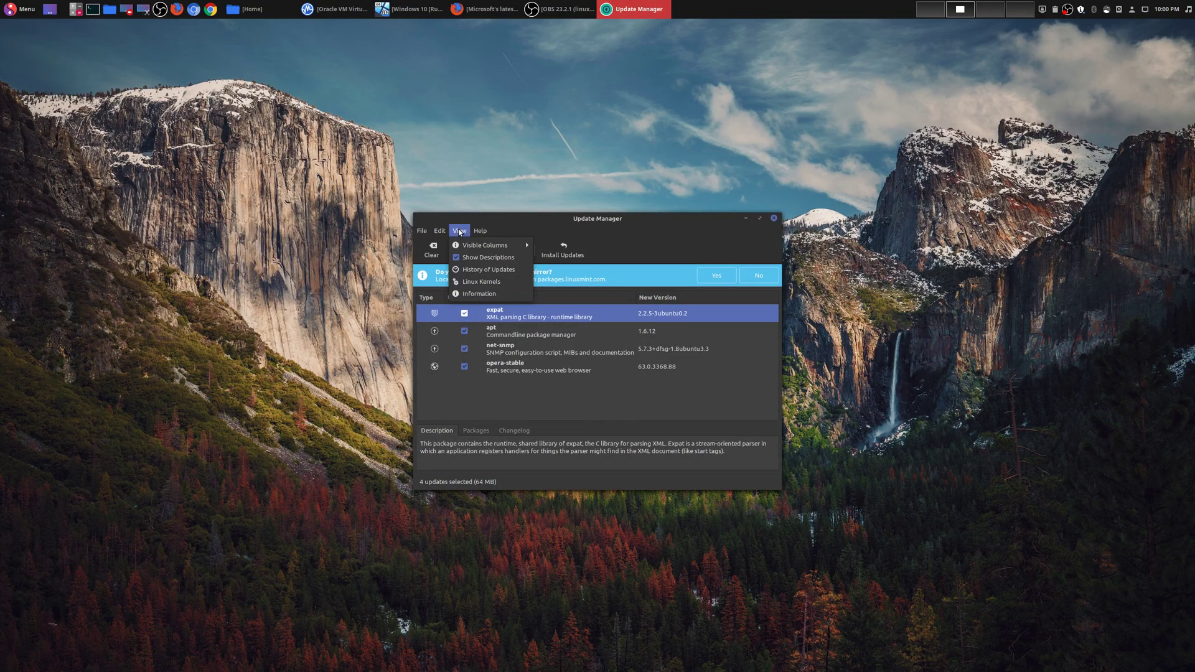
left_click(493, 281)
left_click(753, 463)
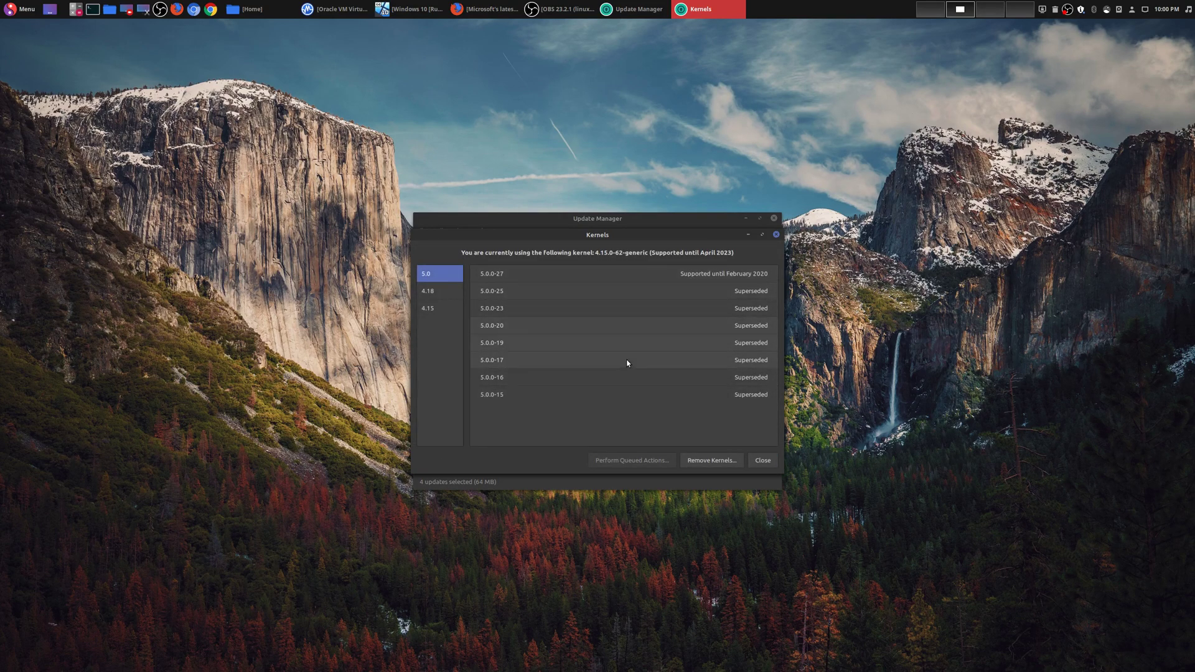
left_click(777, 235)
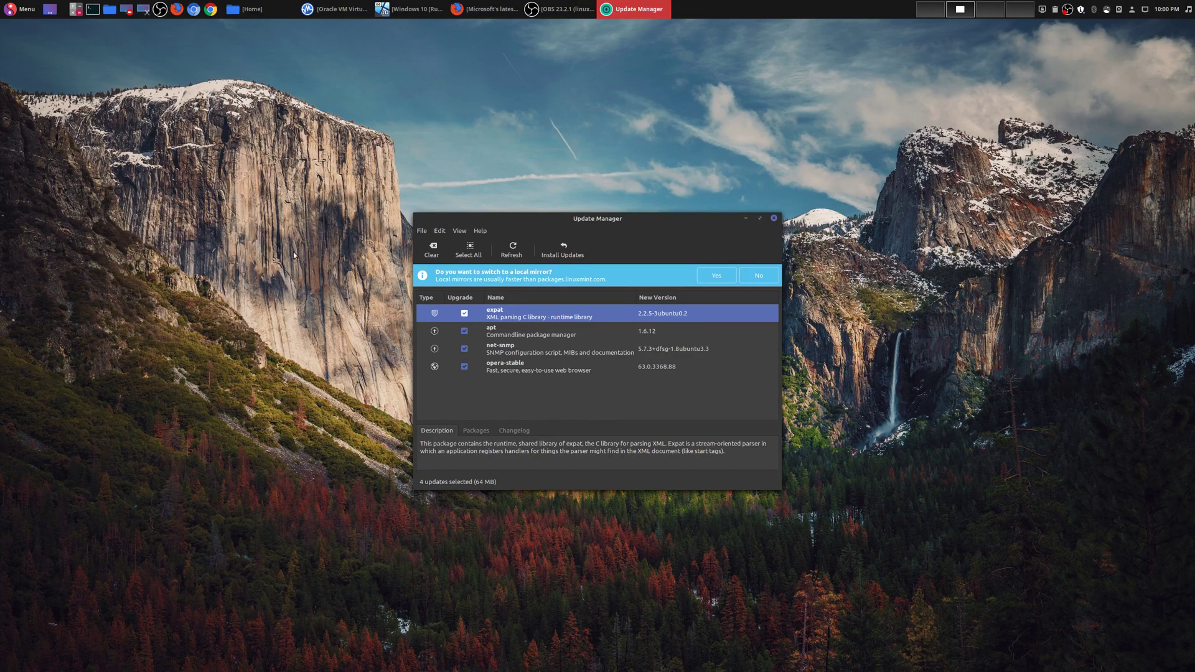
left_click(20, 11)
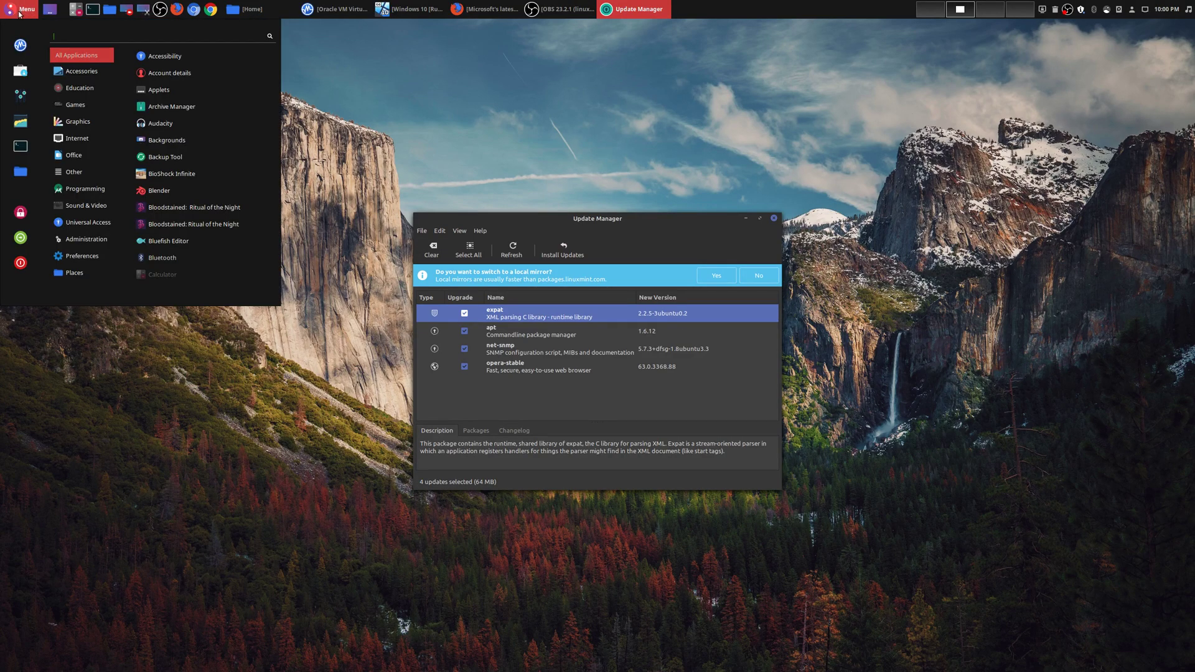
left_click(20, 95)
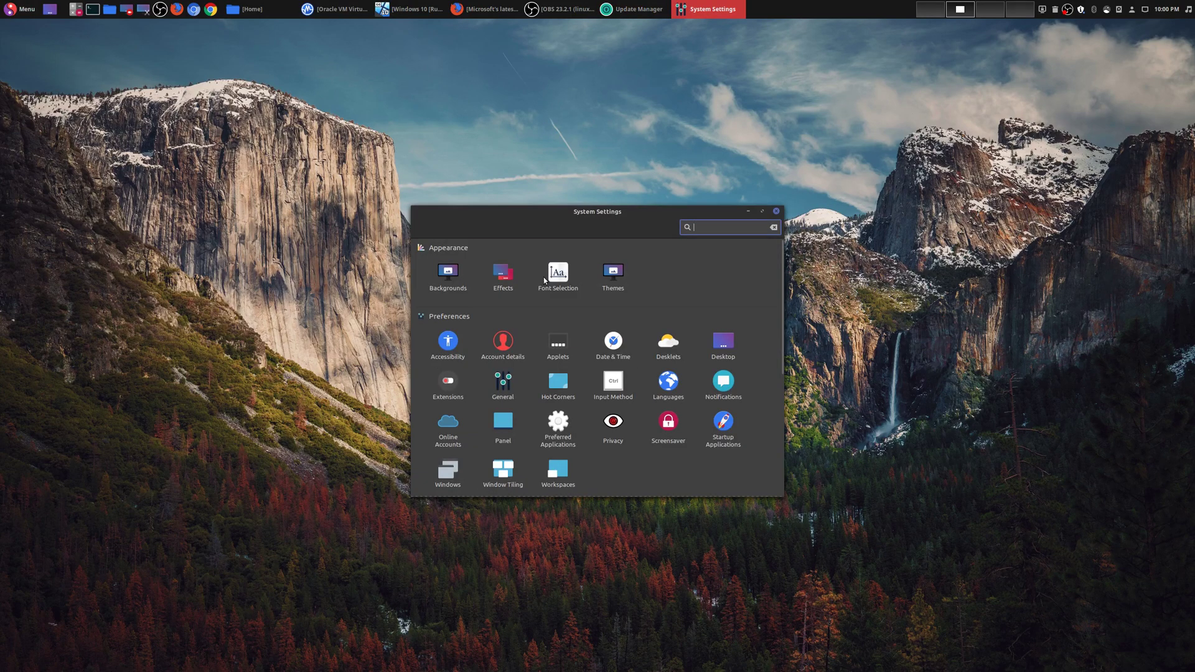
scroll(716, 366, "down", 5)
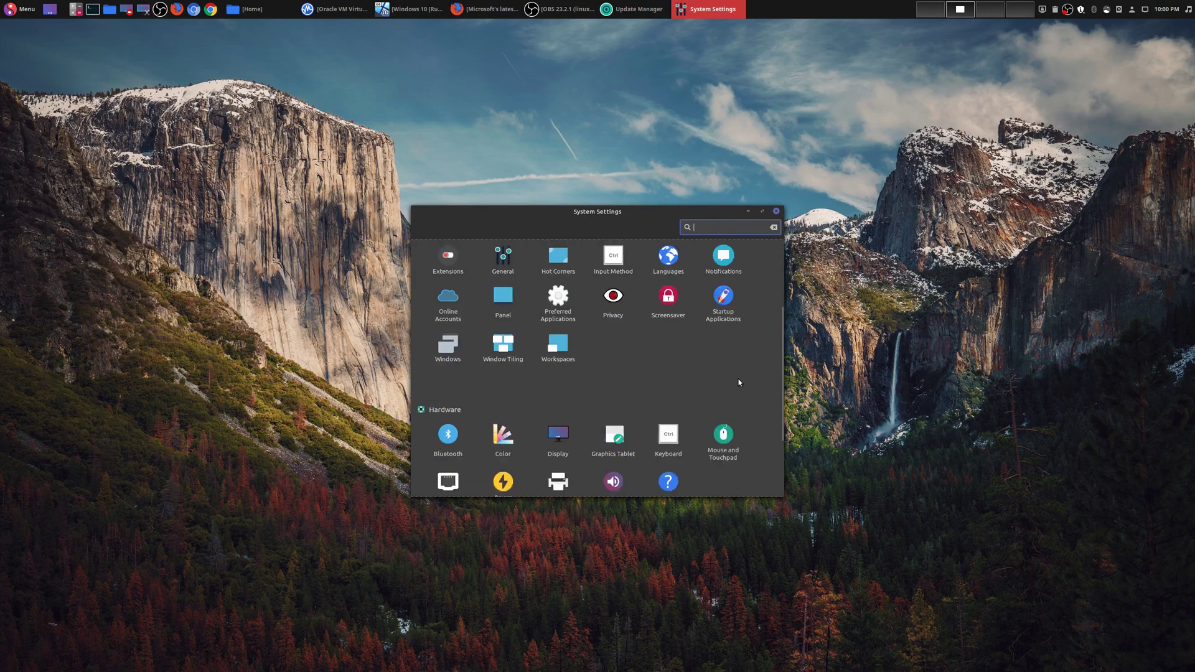
scroll(726, 367, "down", 1)
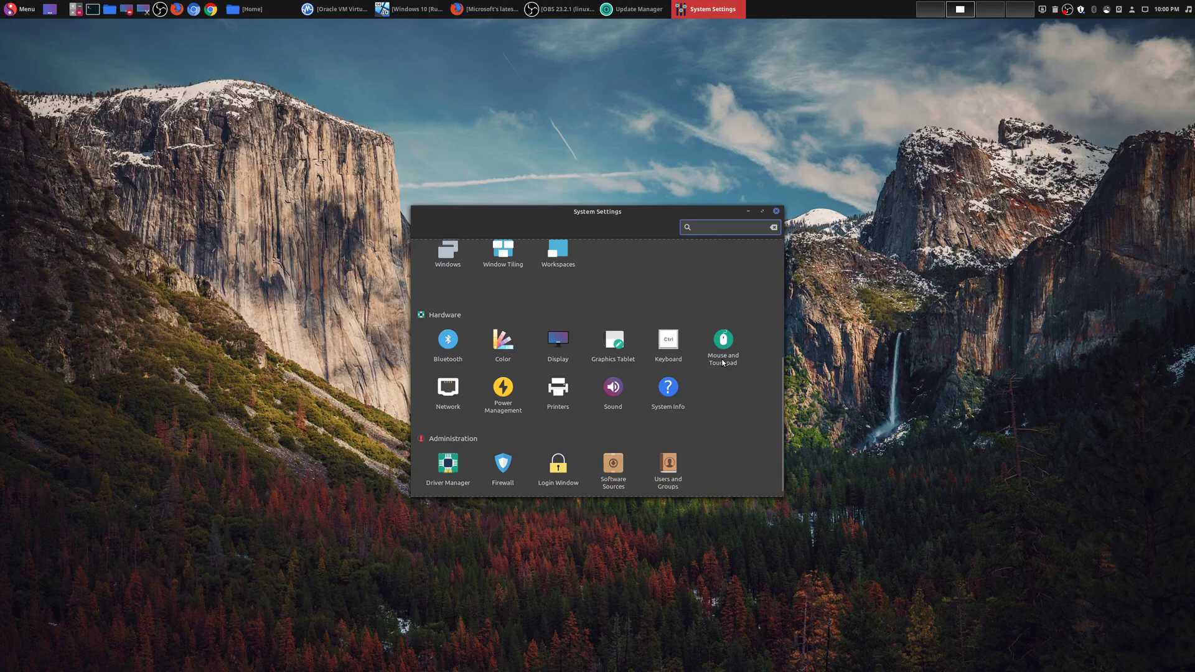
scroll(719, 365, "down", 1)
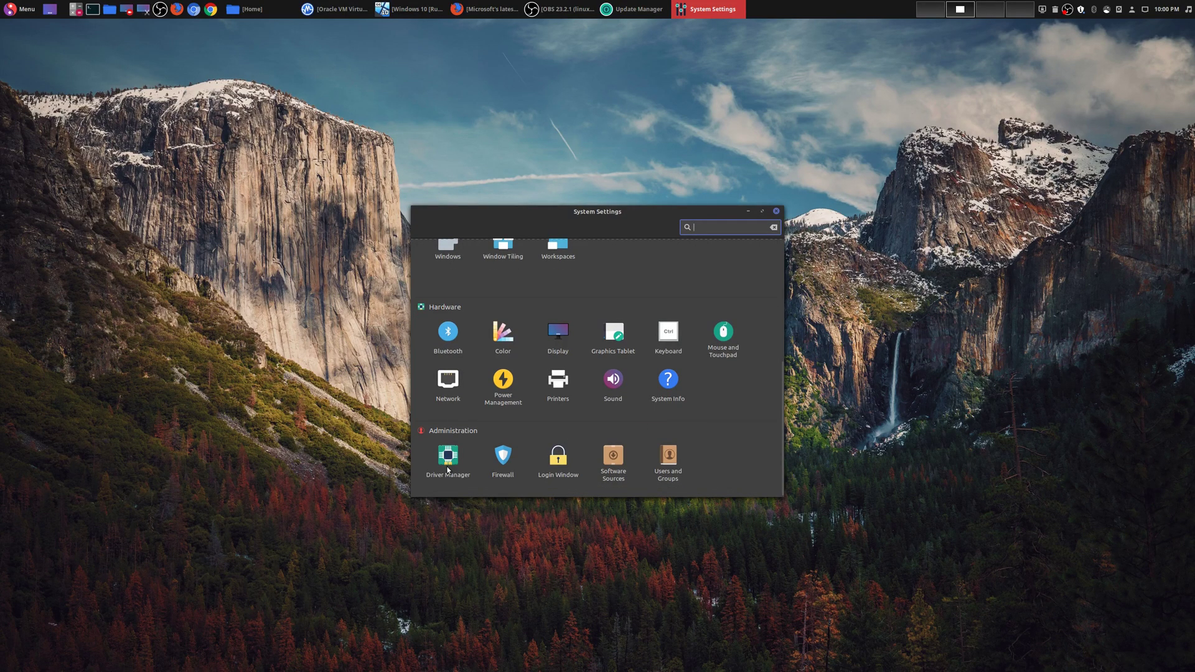
scroll(636, 324, "up", 2)
left_click(615, 266)
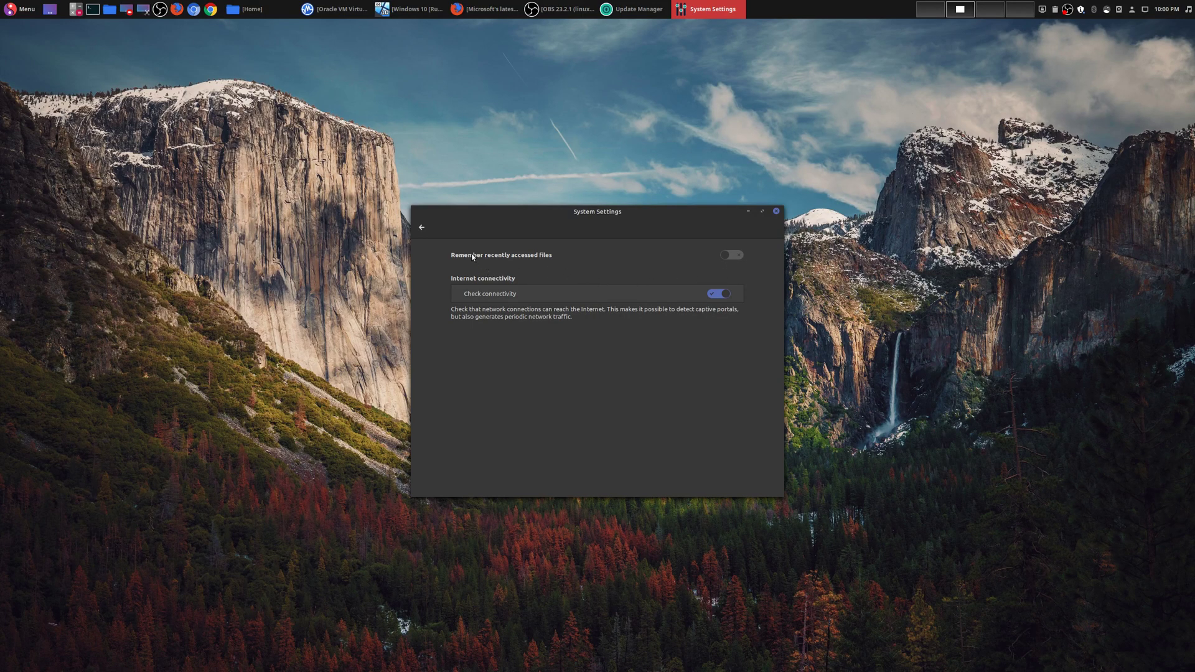
left_click(421, 228)
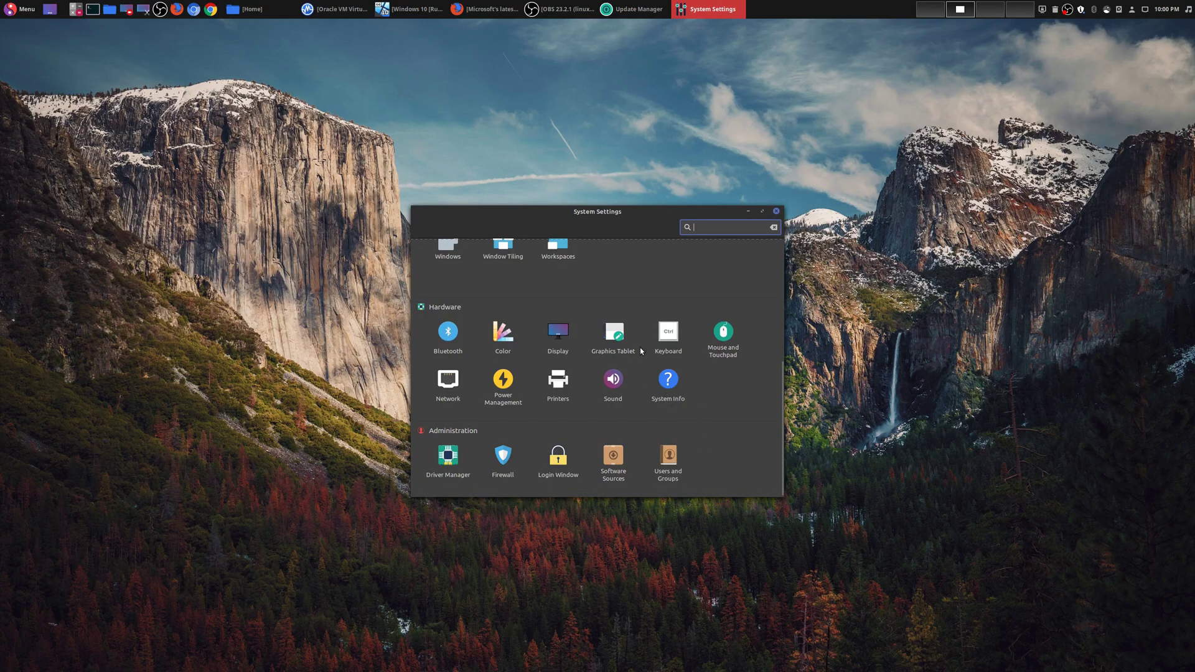
scroll(708, 379, "up", 3)
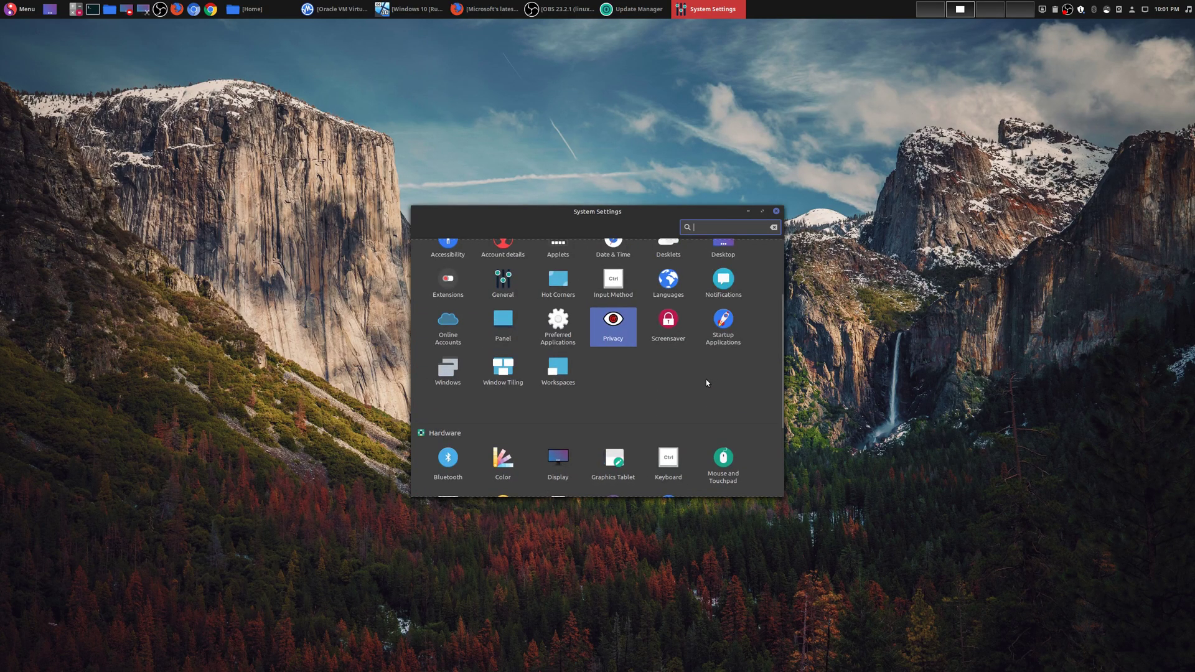
scroll(707, 381, "up", 2)
scroll(708, 383, "up", 1)
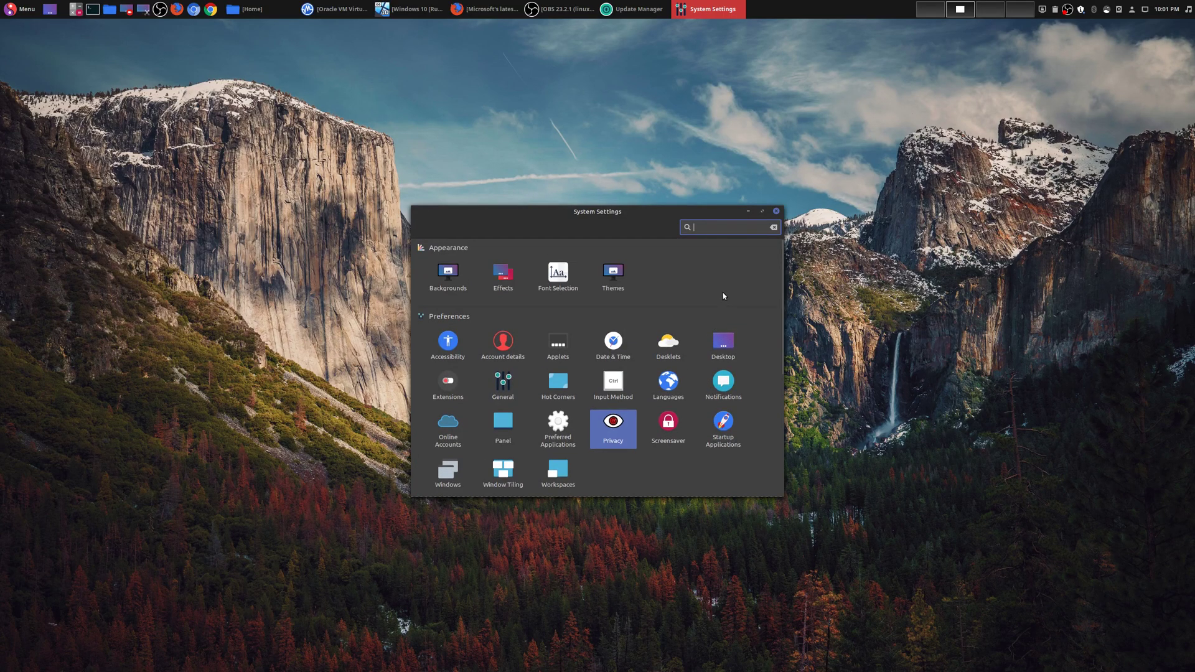
- Minimize System Settings, move Update Manager up and right, and switch to the Windows 10 VM
left_click(749, 211)
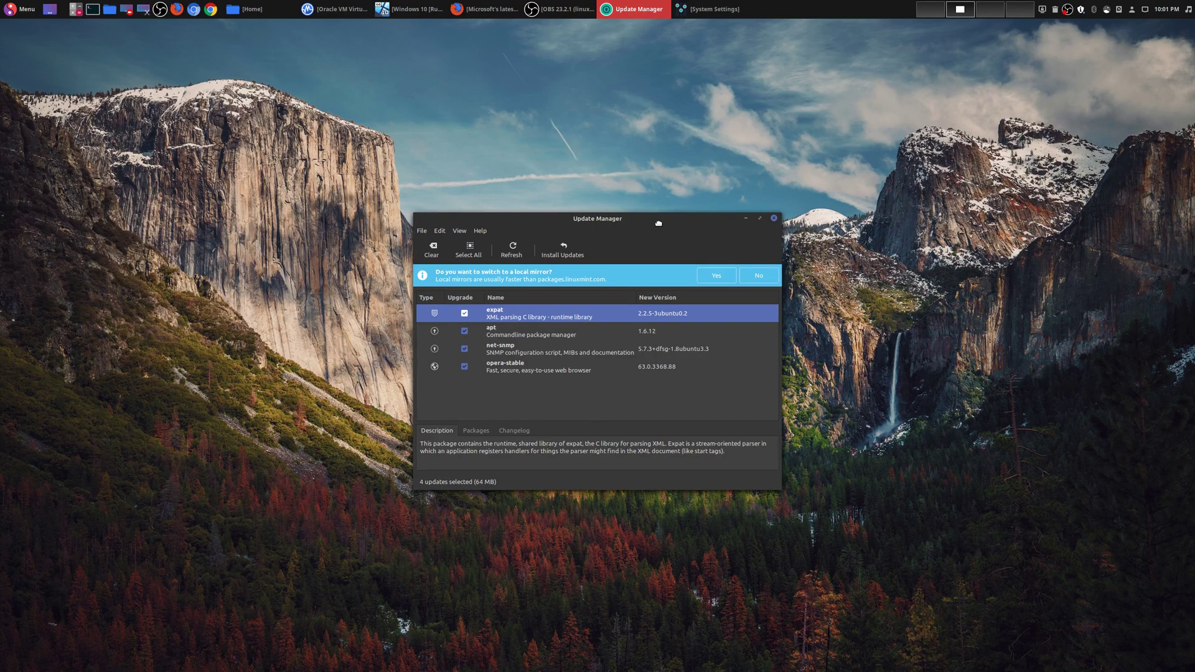
left_click_drag(659, 223, 775, 201)
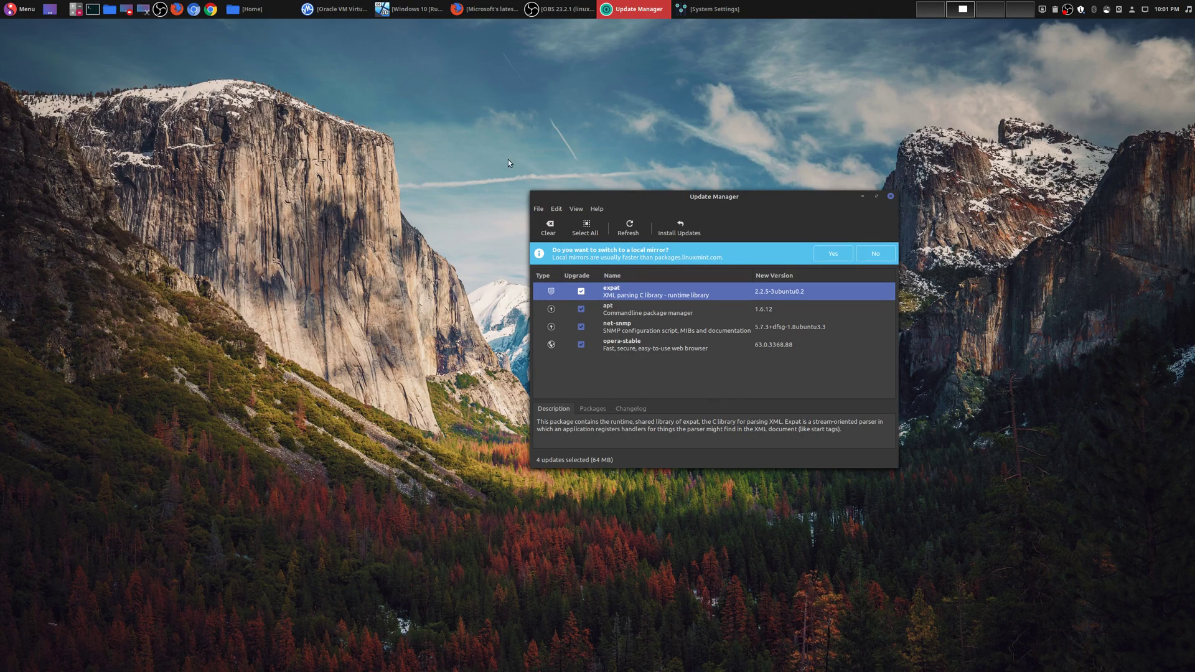
left_click(414, 9)
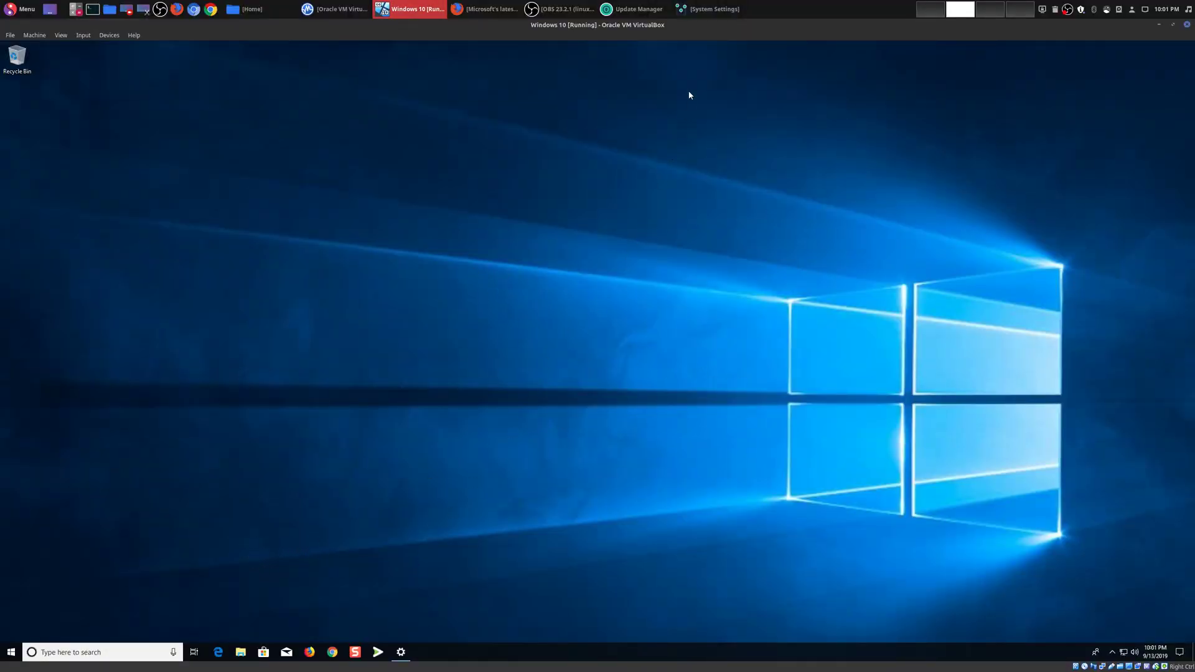
- Minimize the Windows 10 VM and System Settings to bring the update list forward
left_click(700, 9)
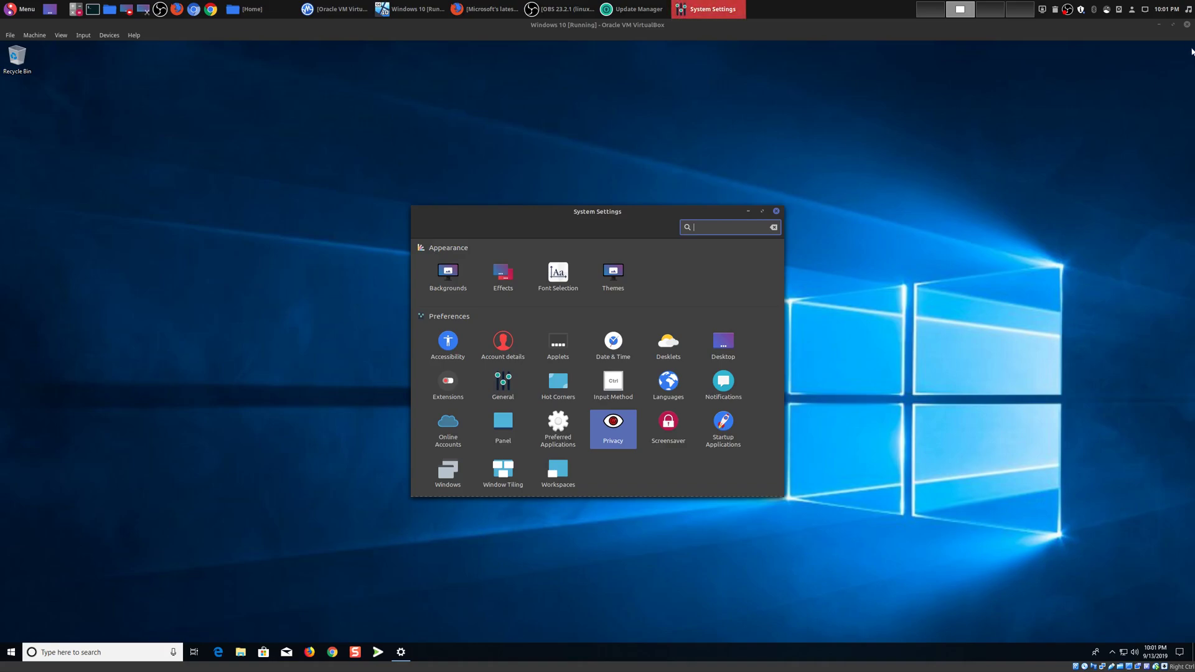
left_click(1160, 23)
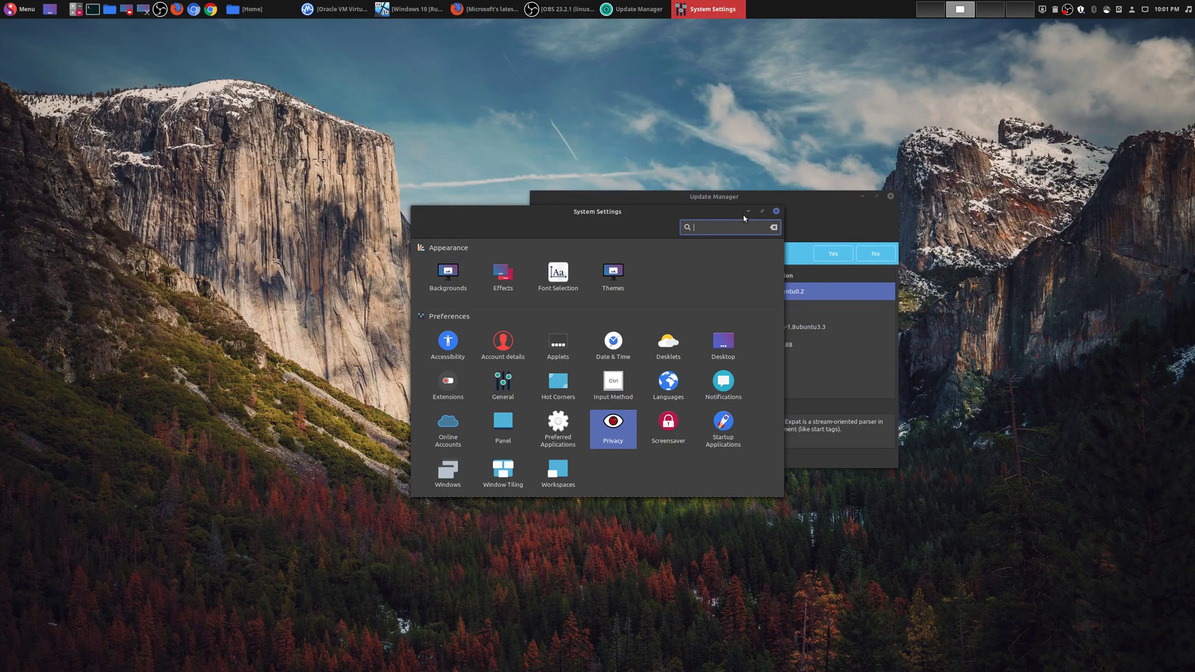
left_click(750, 211)
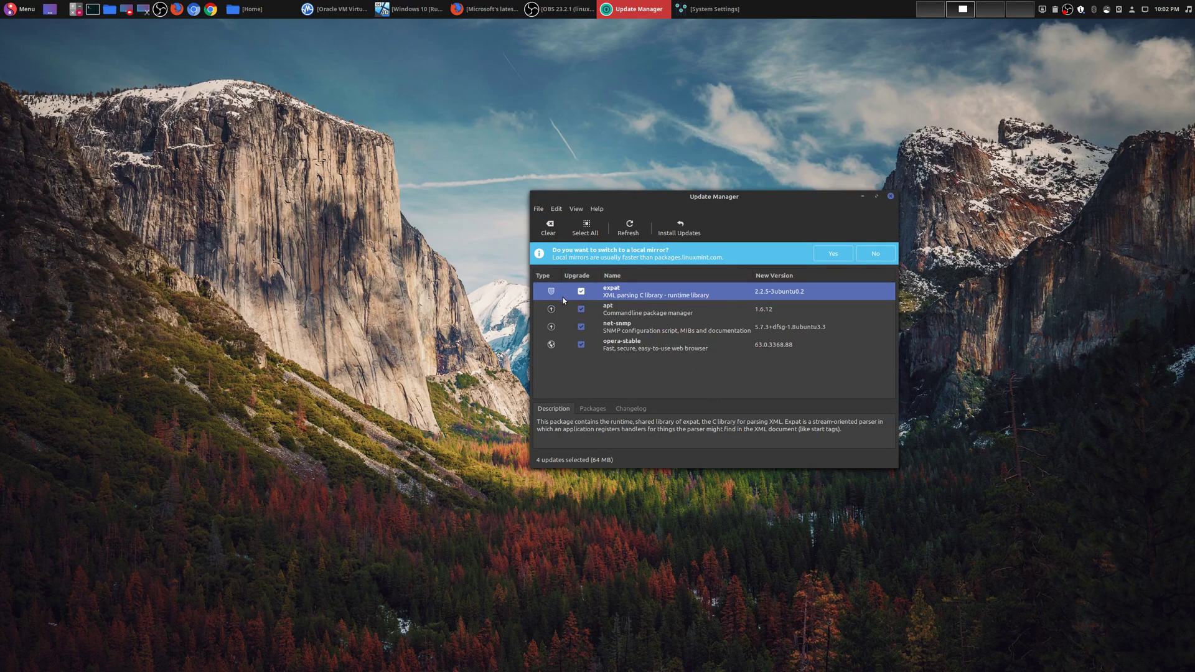
- Toggle apt's Upgrade checkbox off and back on, and view its Ignore options without choosing one
left_click(582, 309)
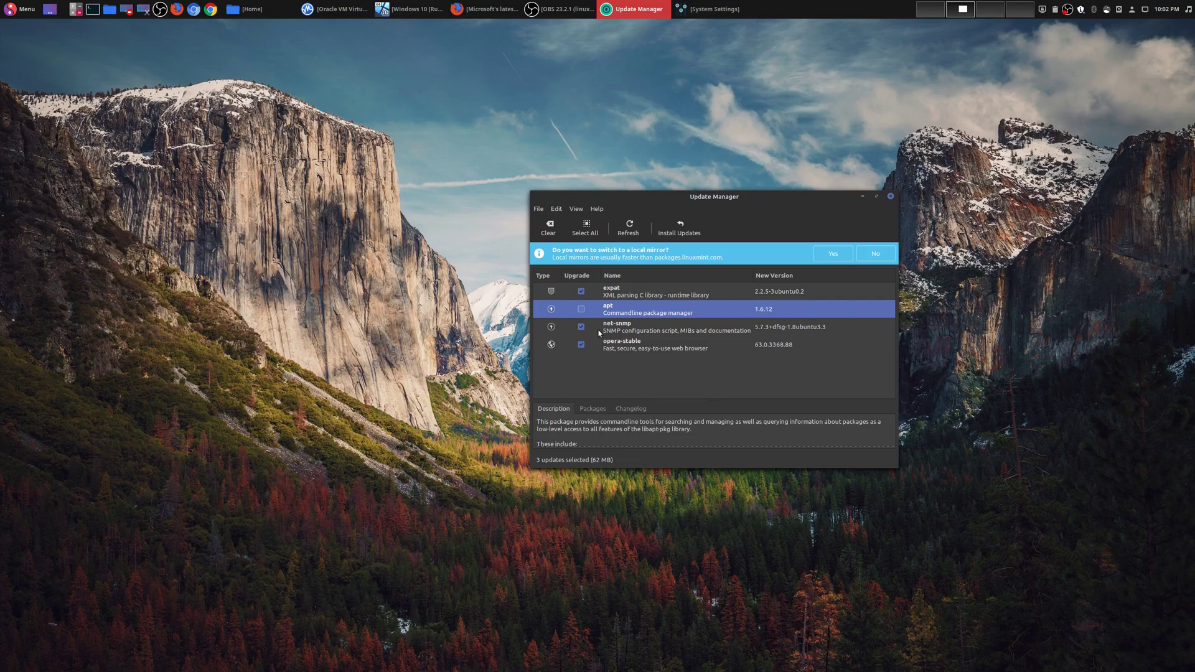
left_click(581, 309)
right_click(630, 306)
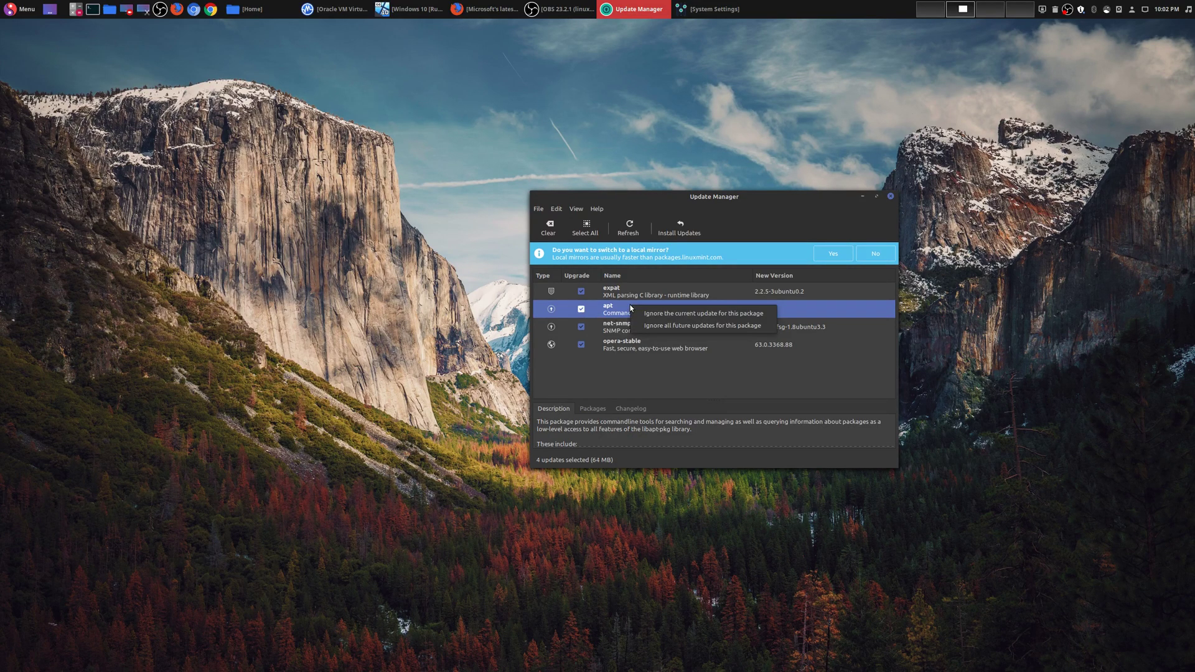
left_click(707, 386)
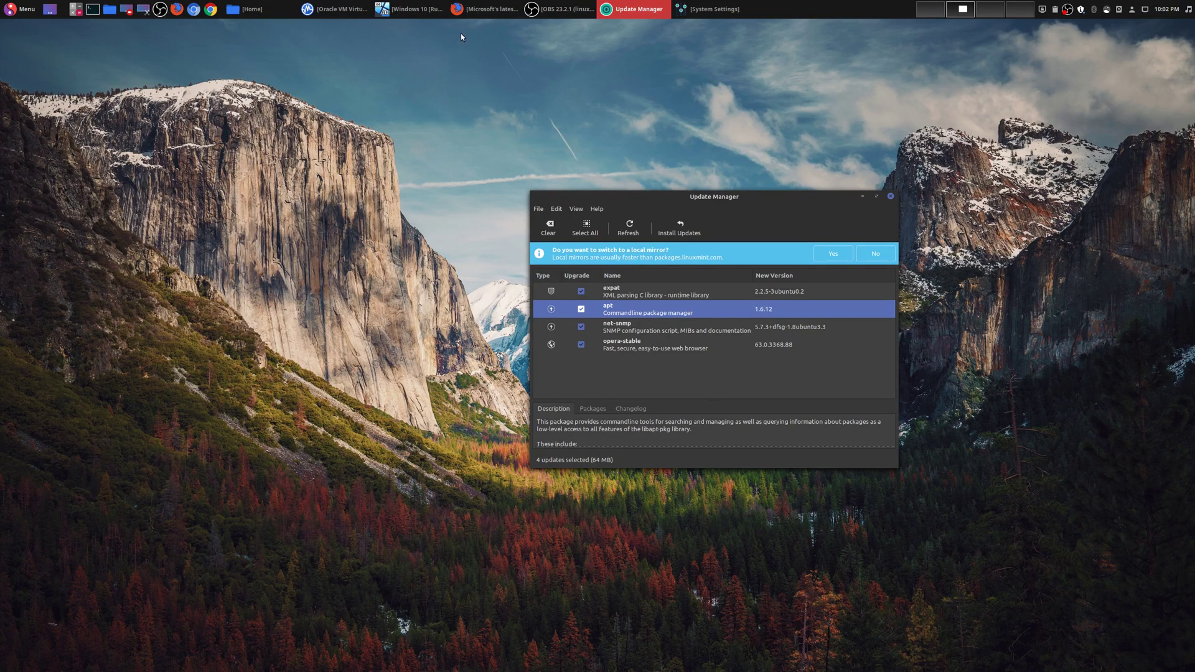
left_click(476, 9)
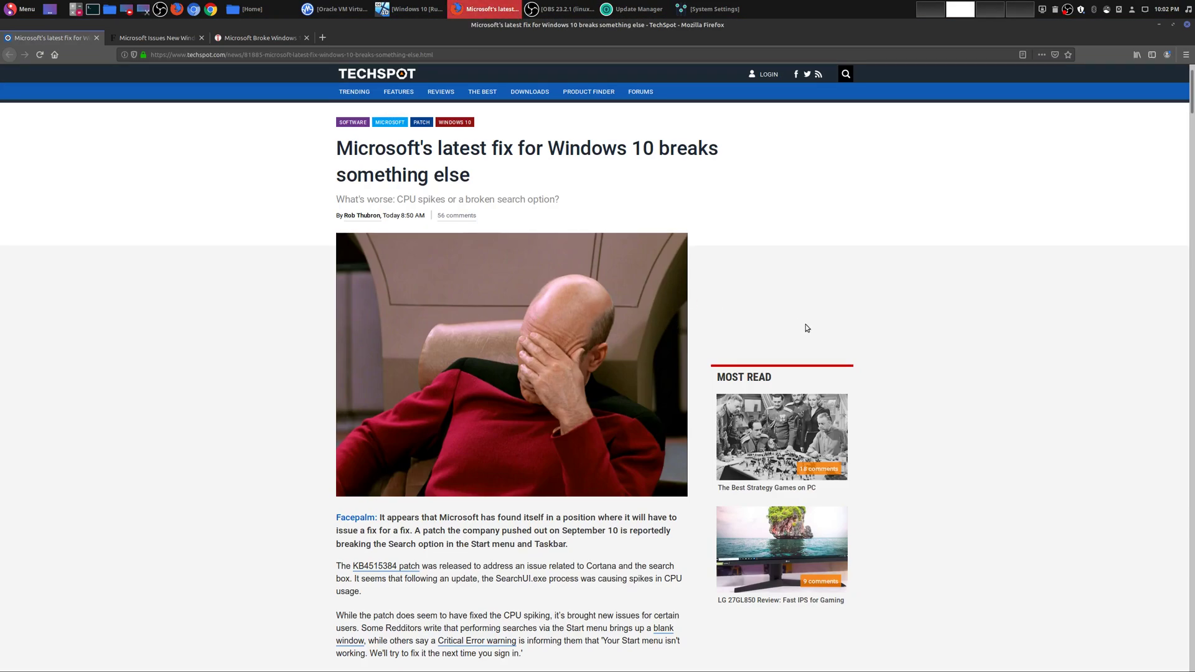
scroll(866, 330, "down", 3)
scroll(868, 330, "up", 2)
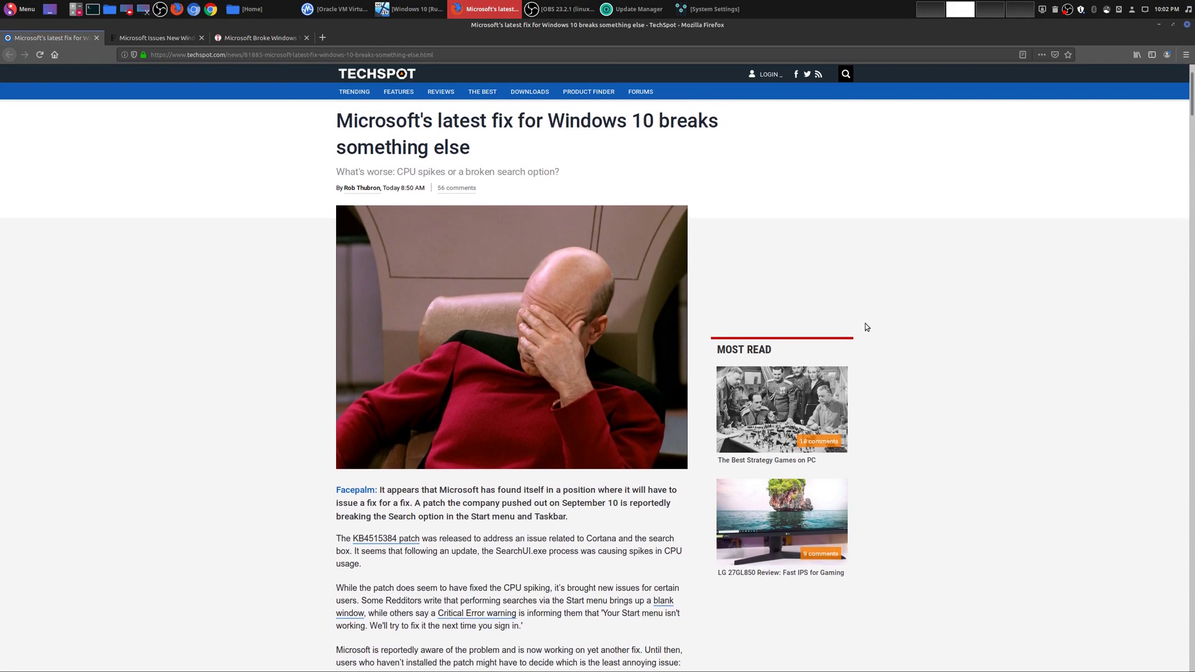
left_click(1160, 25)
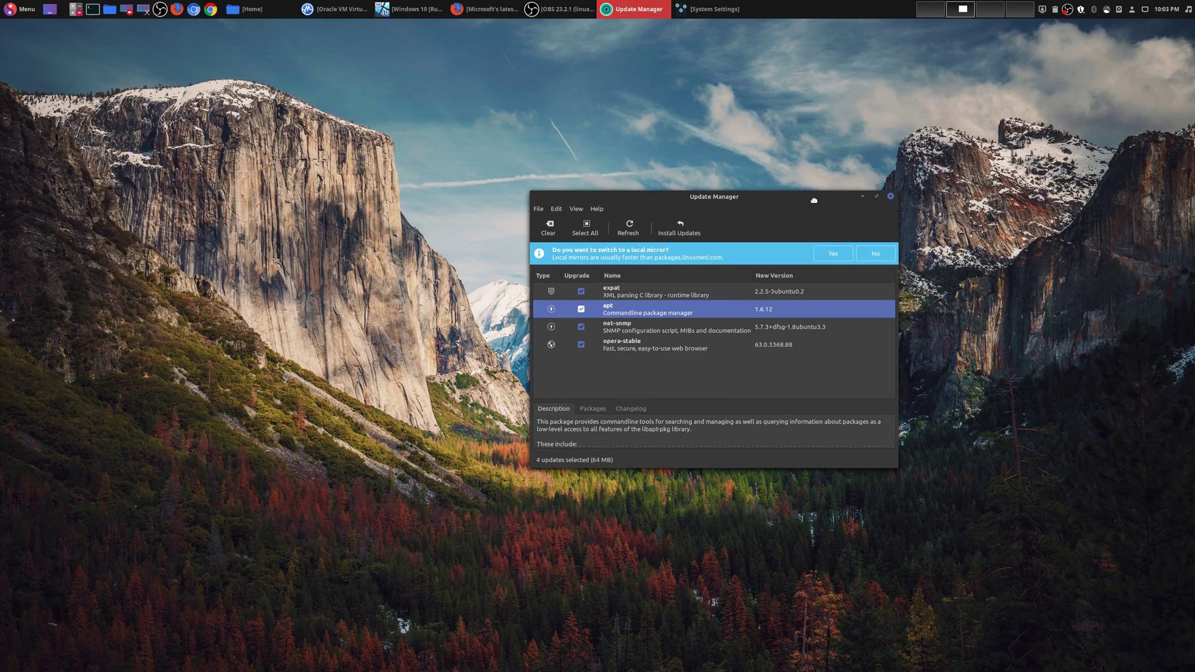
- Move Update Manager higher and right, restore the Windows 10 VM, and open its Action Center
left_click_drag(846, 197, 950, 140)
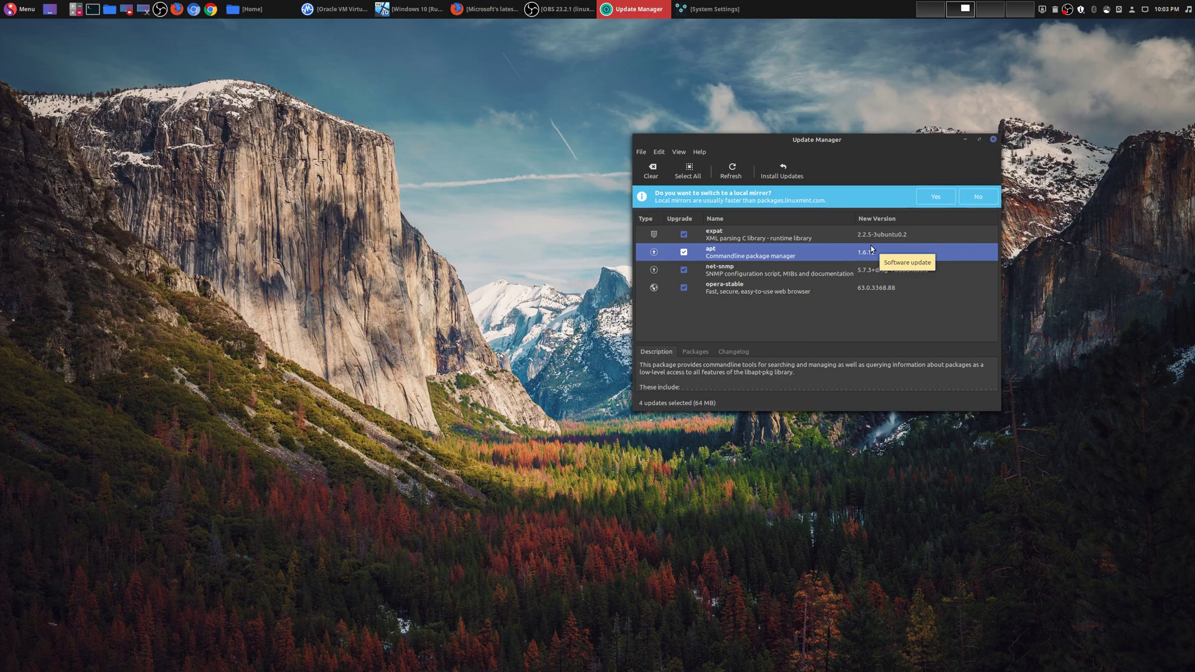
mouse_move(871, 296)
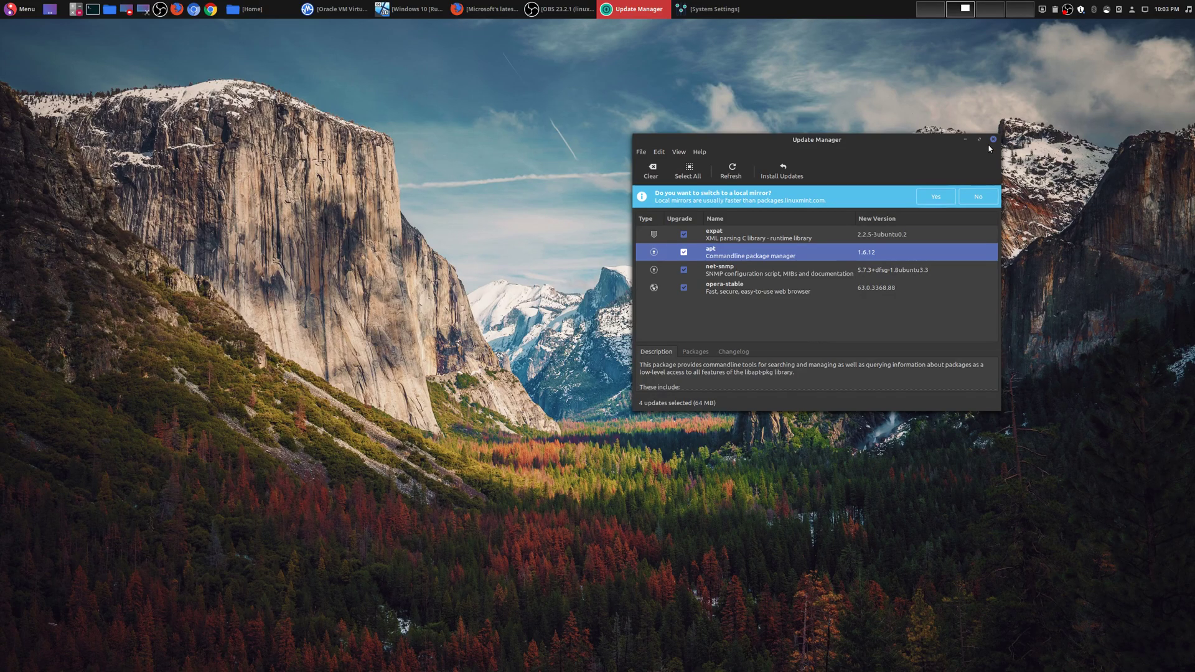
left_click(416, 8)
left_click(1180, 652)
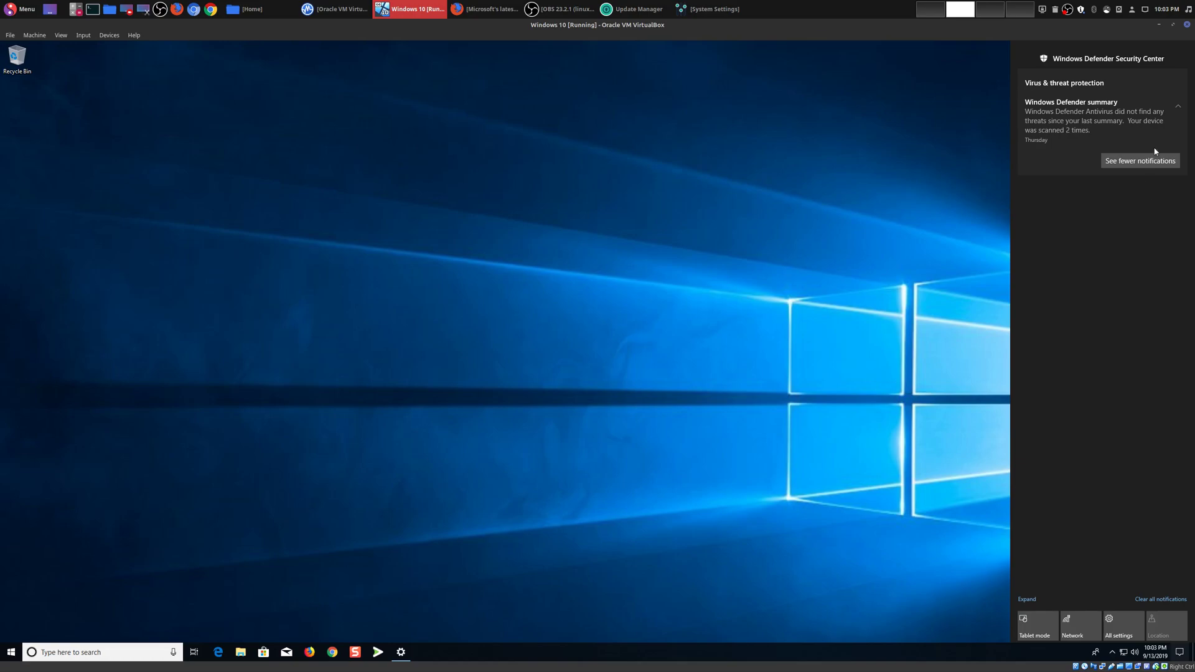
- Close the Windows 10 Action Center and minimize the VirtualBox window
left_click(974, 169)
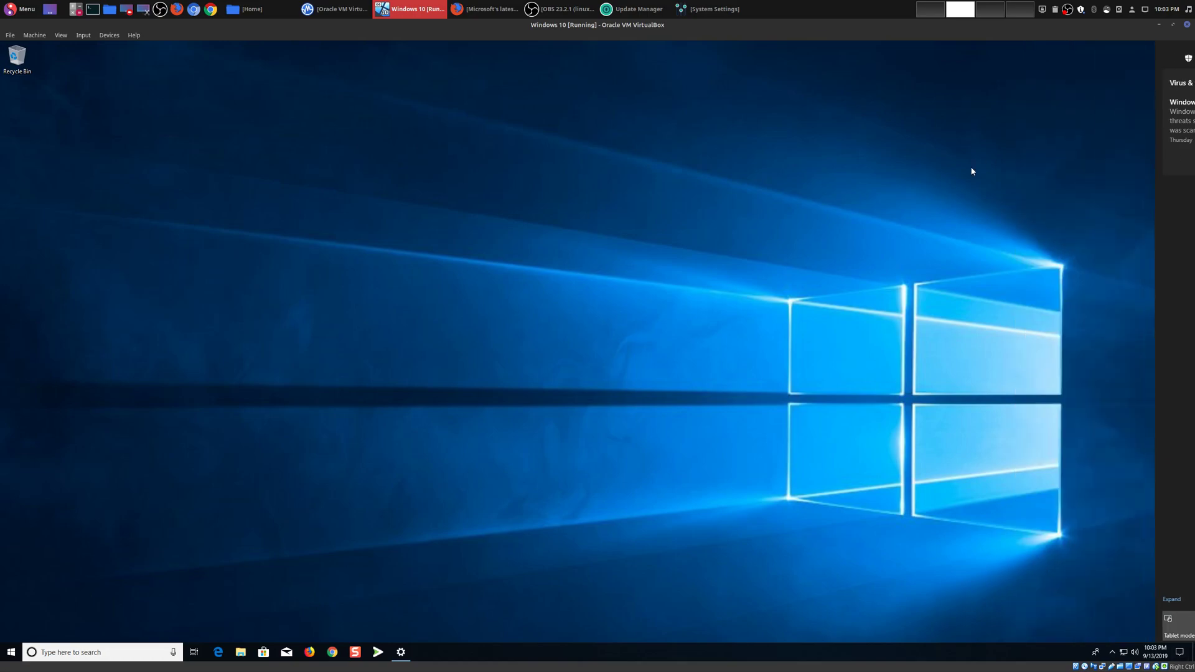
left_click(1154, 23)
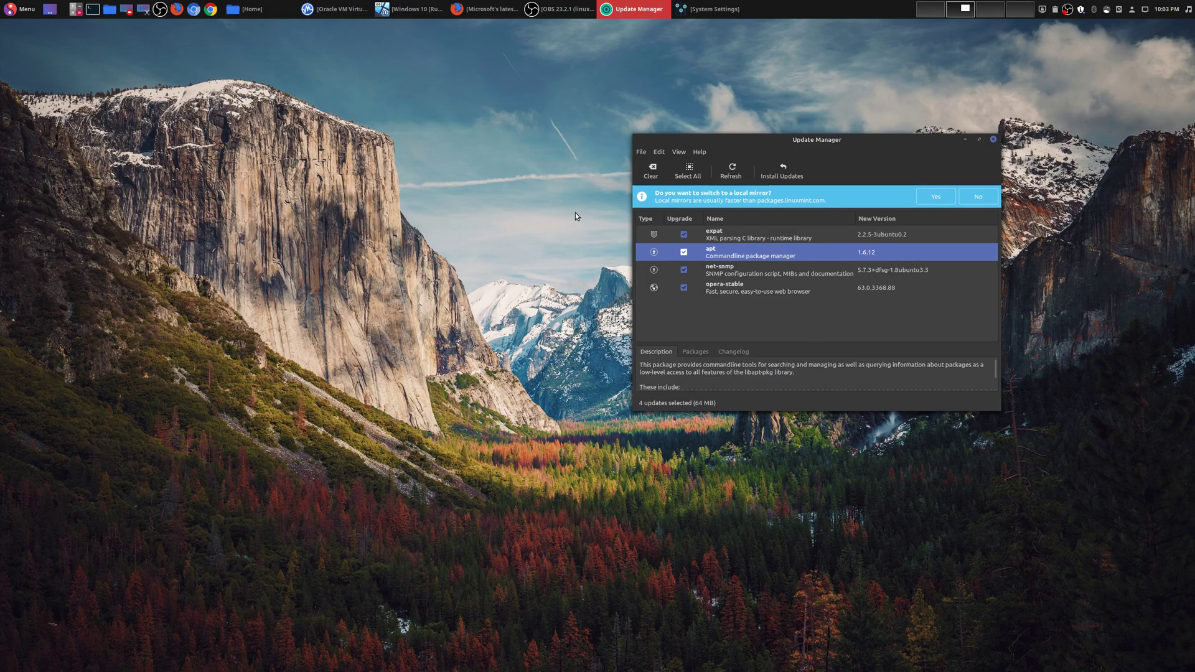
left_click(410, 9)
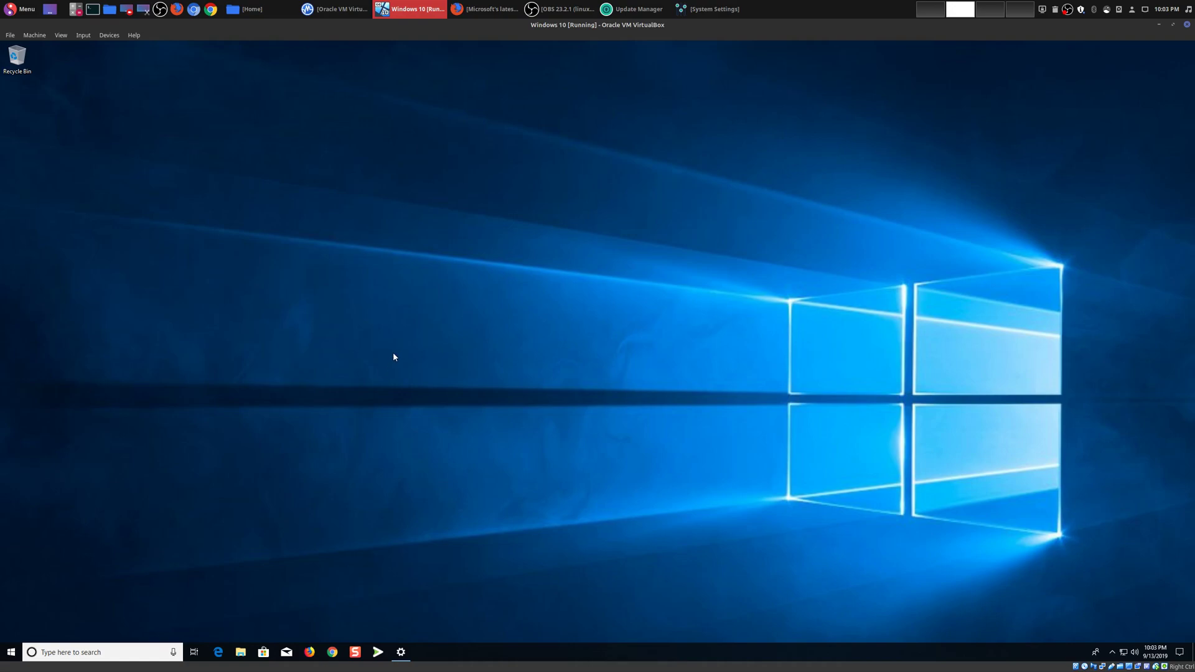
left_click(1159, 25)
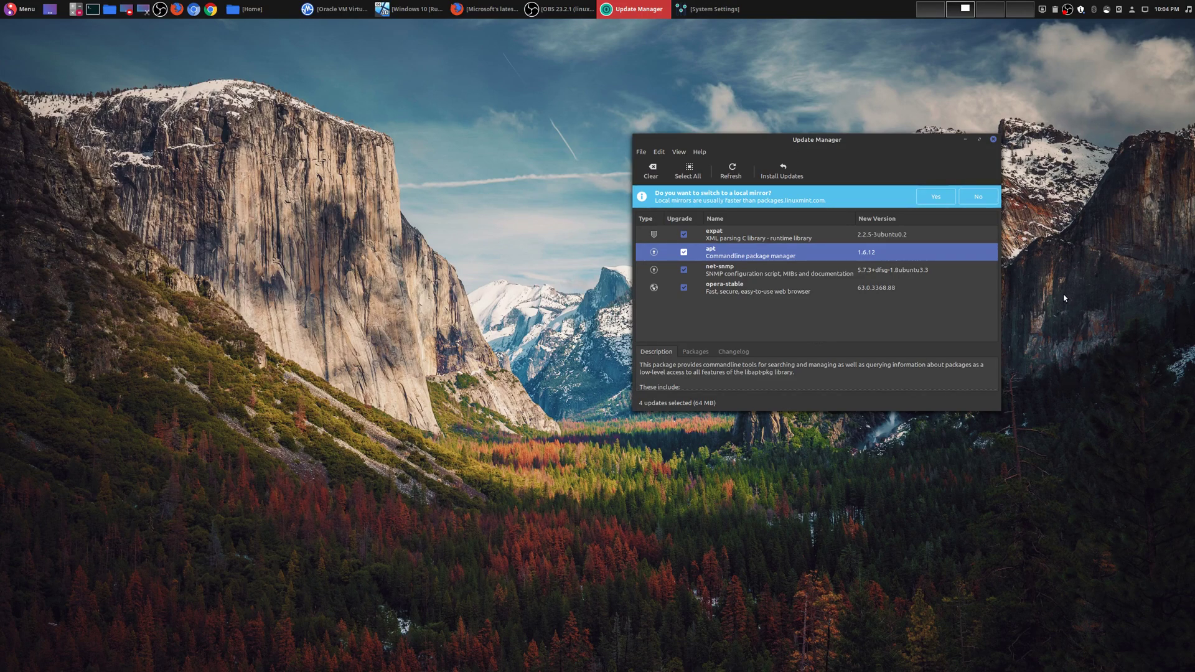
left_click(412, 10)
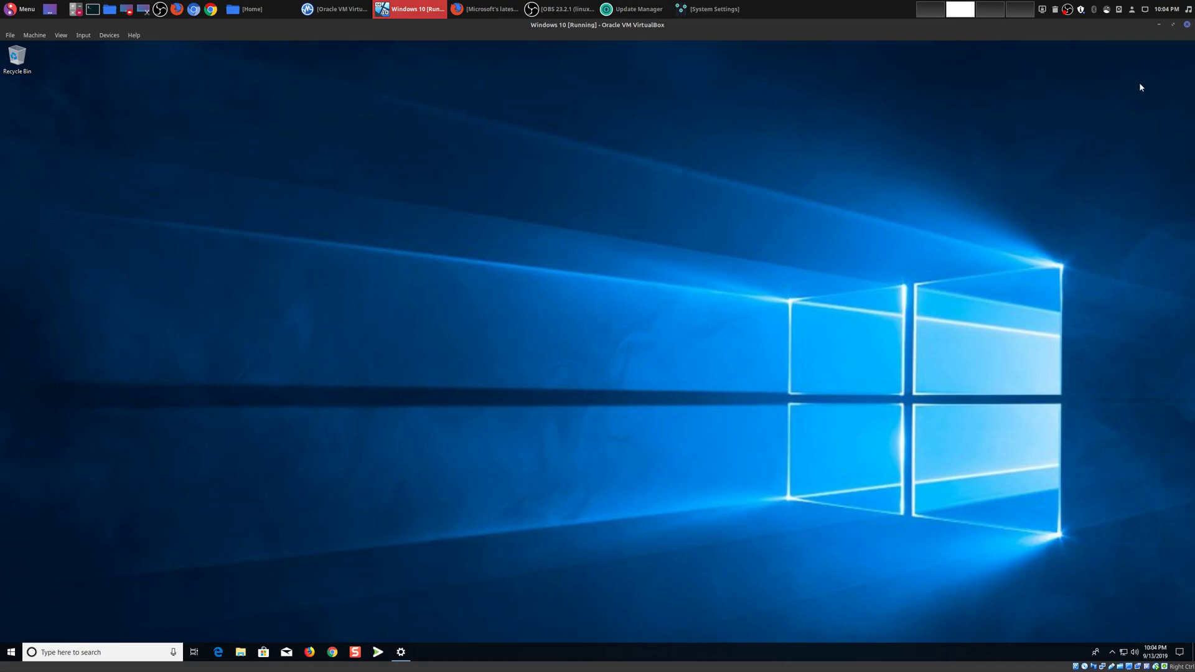
left_click(1159, 26)
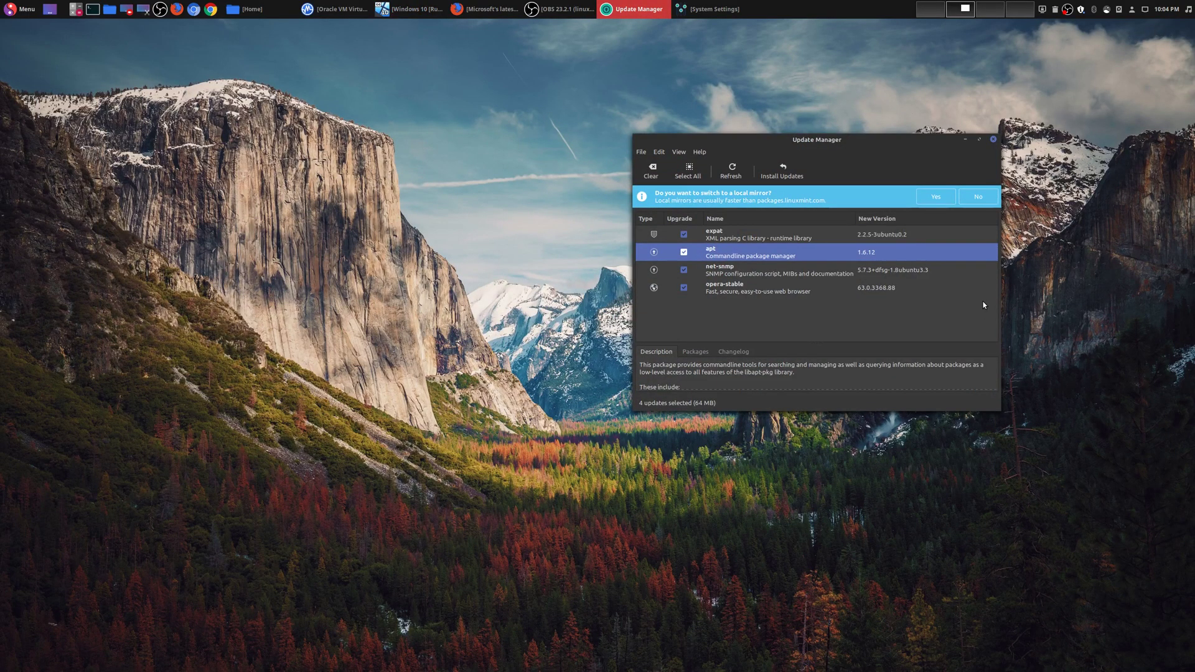